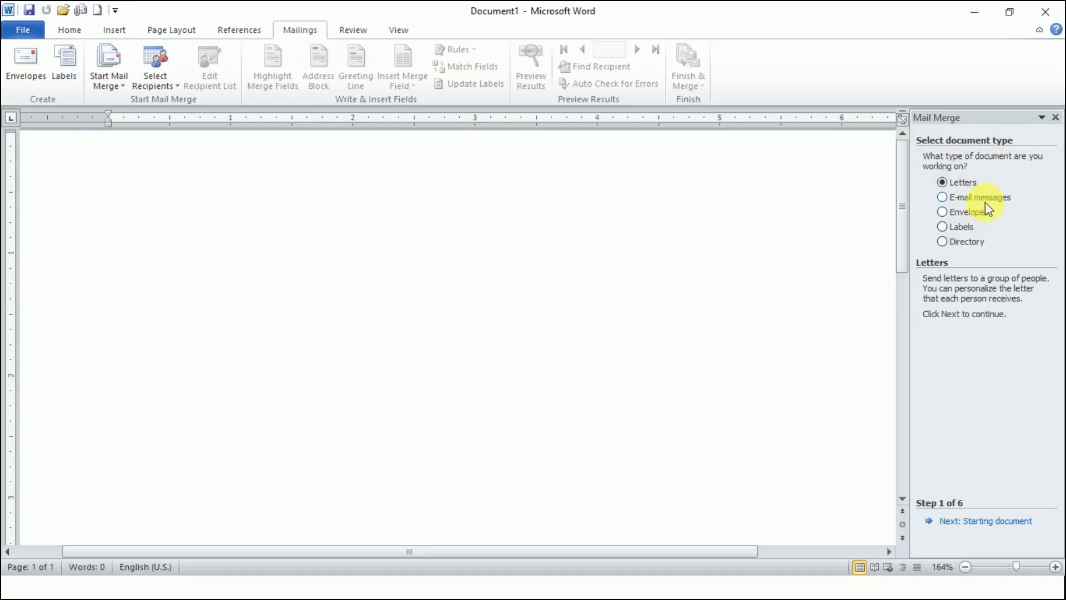
# - Keep the current document as the starting letter and choose Type a new list for recipients
pyautogui.click(960, 188)
pyautogui.click(1000, 522)
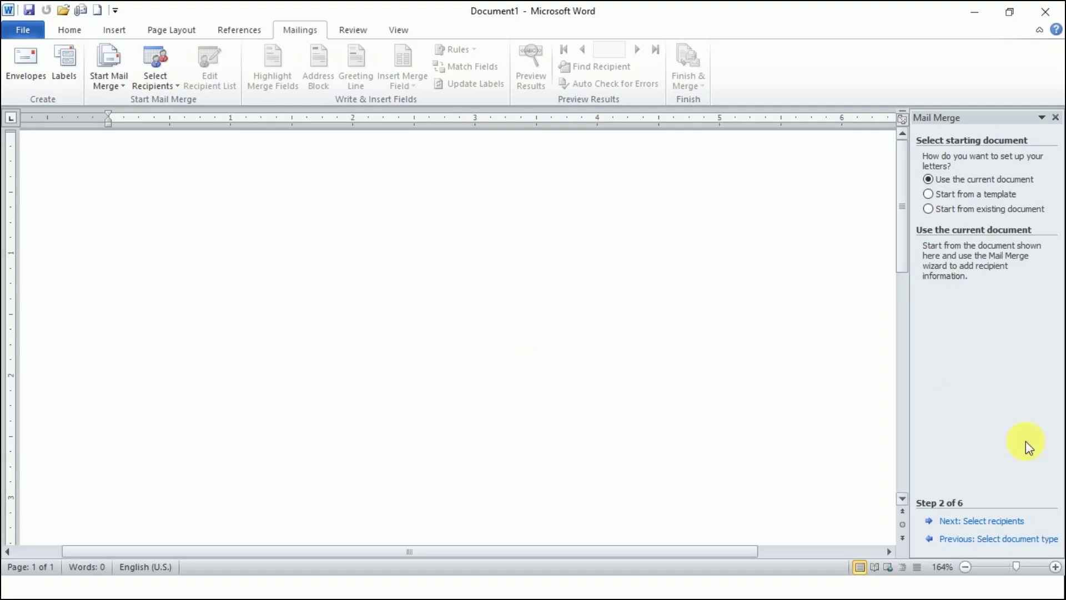
pyautogui.click(1008, 522)
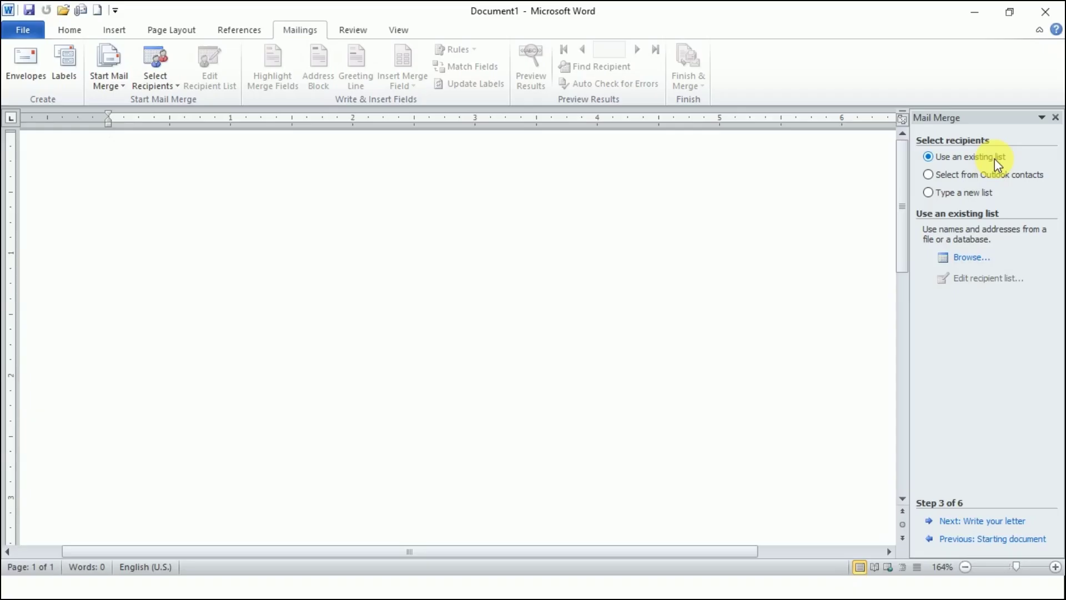
pyautogui.click(972, 193)
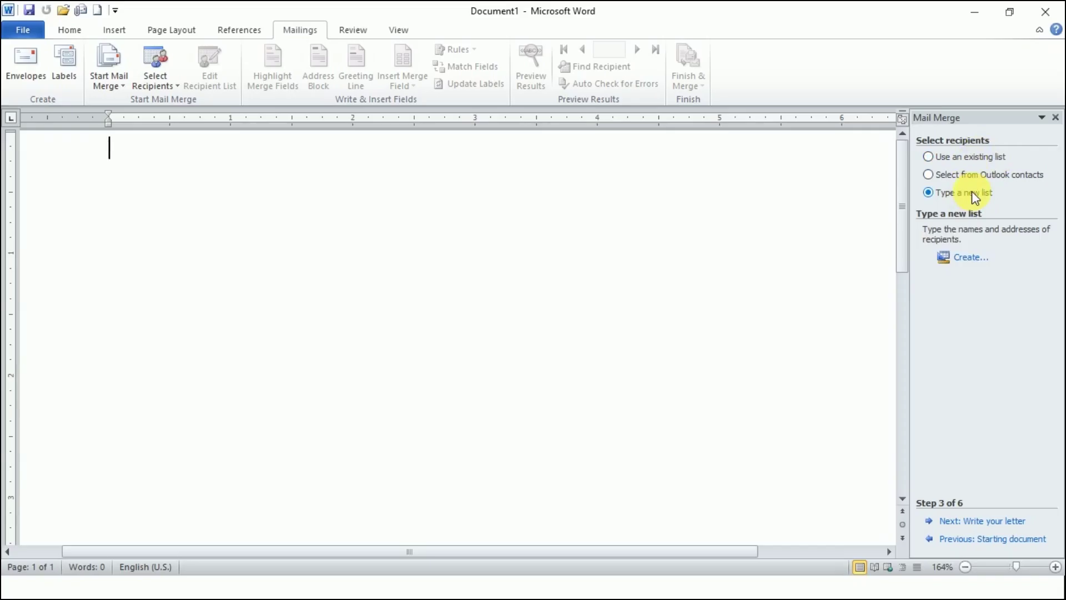
# - Create a new recipient list and reposition the New Address List window higher on screen
pyautogui.click(976, 261)
pyautogui.moveTo(607, 158); pyautogui.dragTo(650, 151)
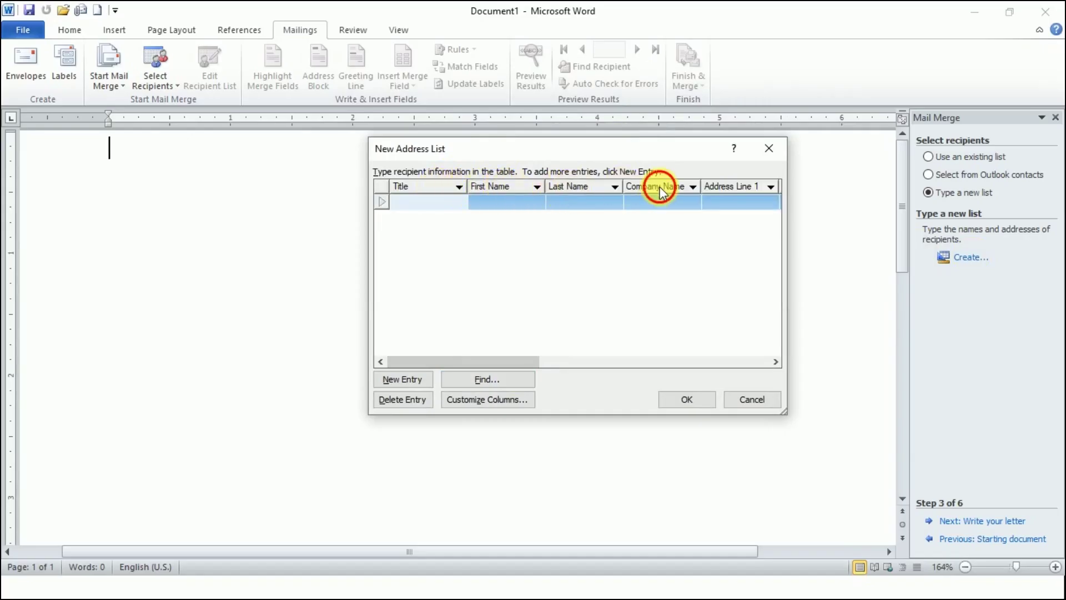
pyautogui.moveTo(515, 361); pyautogui.dragTo(489, 356)
# - In Customize Columns, delete the Title, Company Name, Address Line 2 and ZIP Code fields
pyautogui.click(512, 405)
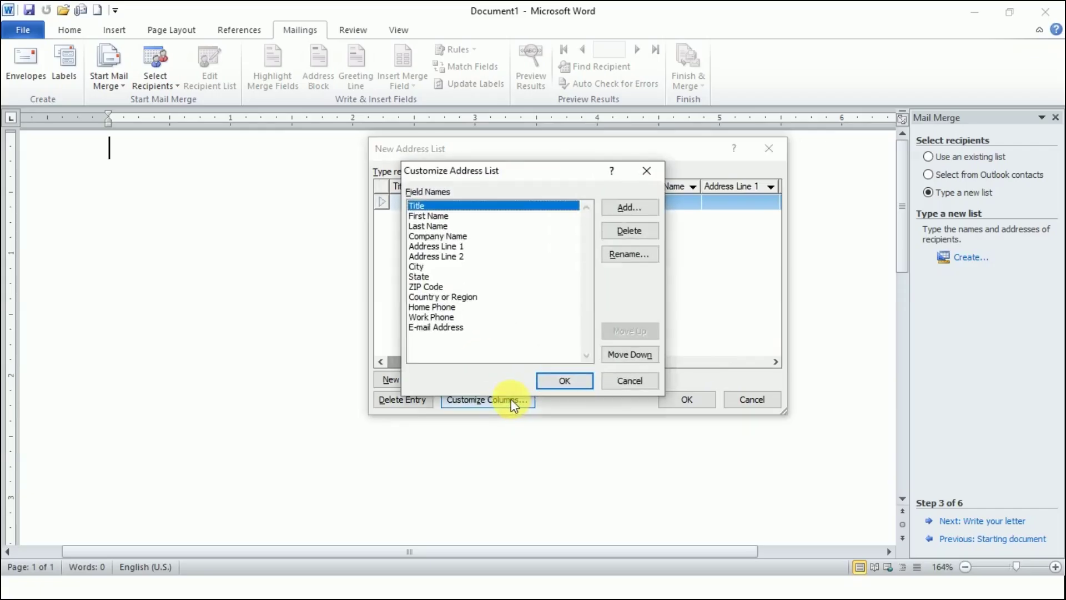
pyautogui.moveTo(525, 172); pyautogui.dragTo(599, 143)
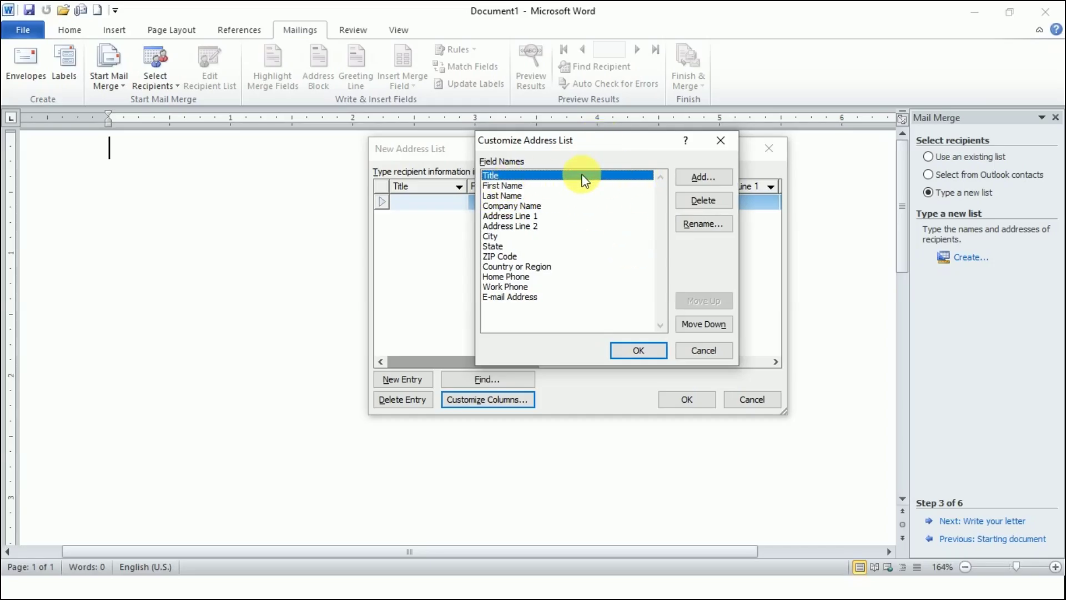
pyautogui.click(711, 201)
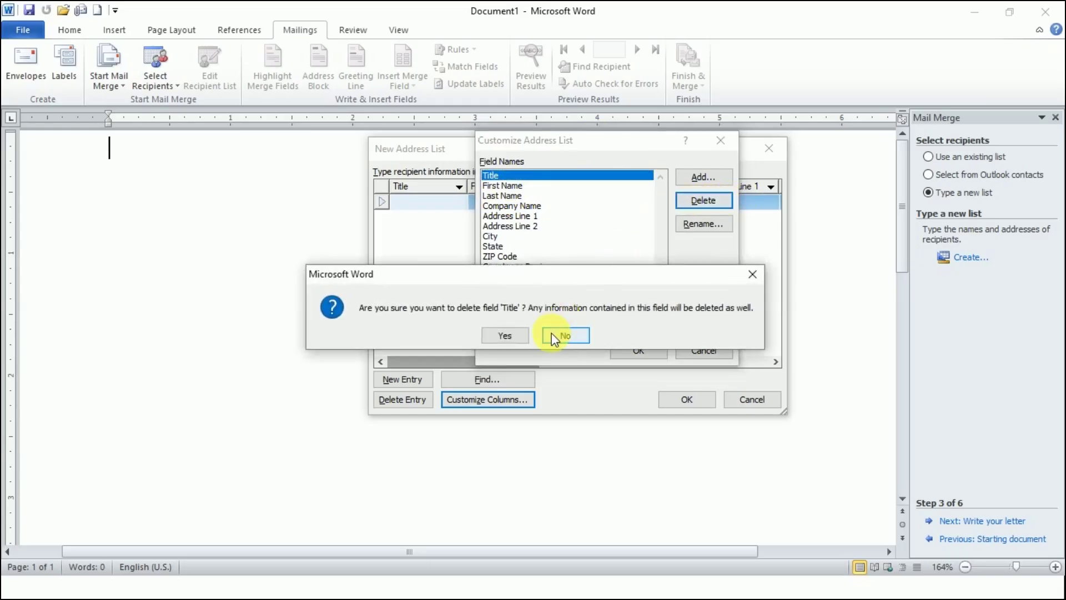
pyautogui.click(518, 336)
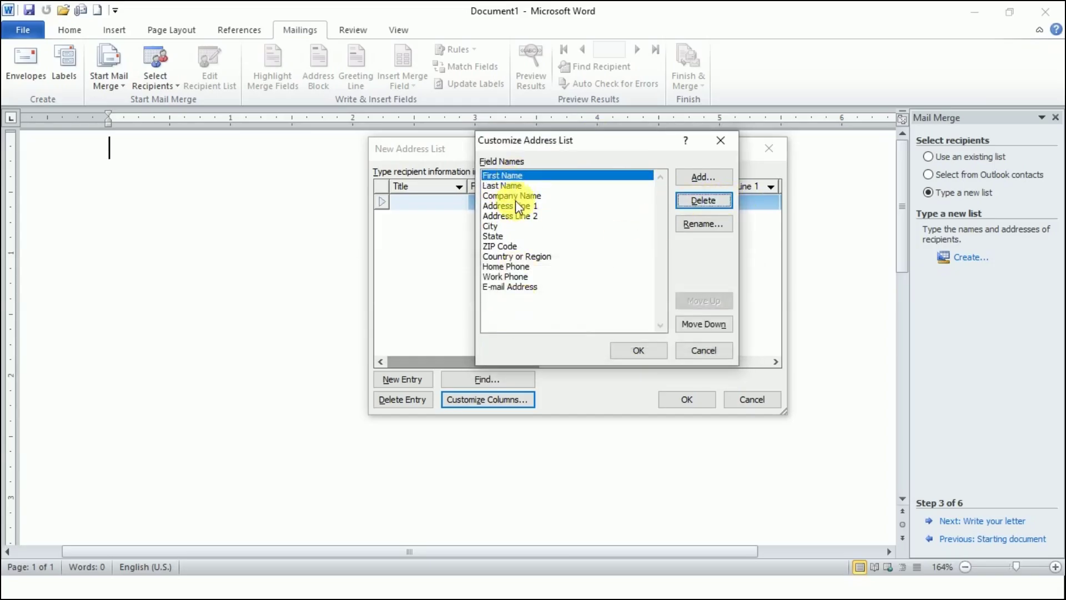
pyautogui.click(585, 197)
pyautogui.click(704, 202)
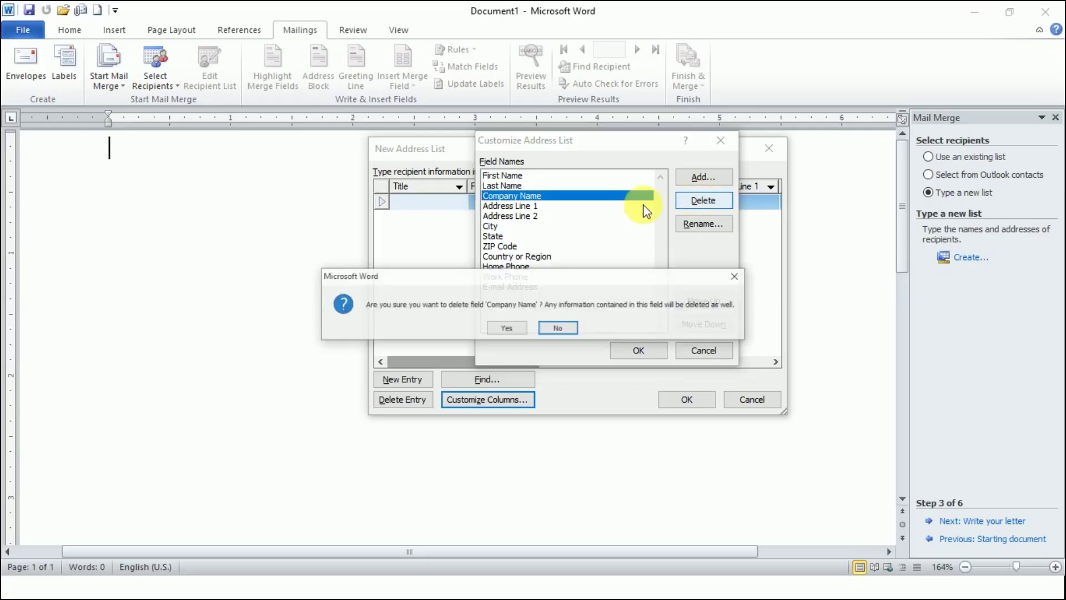
pyautogui.click(507, 328)
pyautogui.click(531, 206)
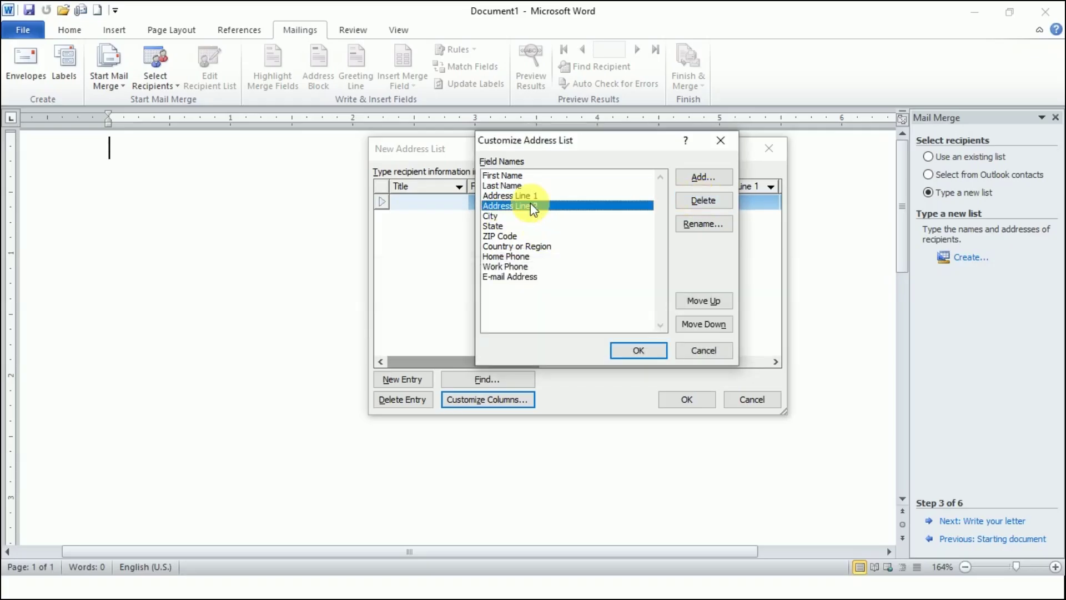
pyautogui.click(701, 201)
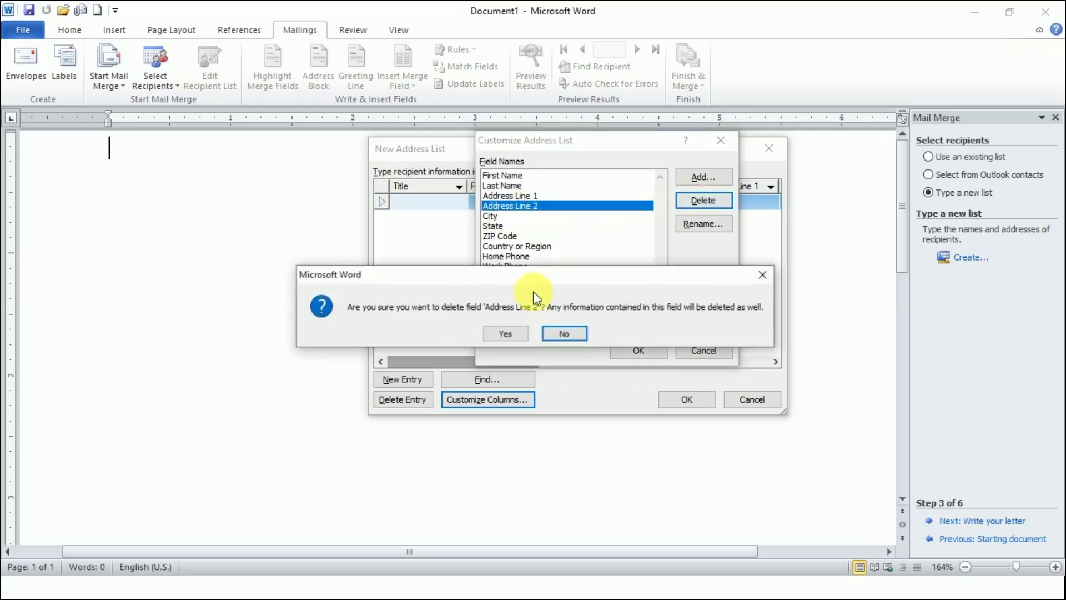
pyautogui.click(518, 336)
pyautogui.click(514, 226)
pyautogui.click(685, 201)
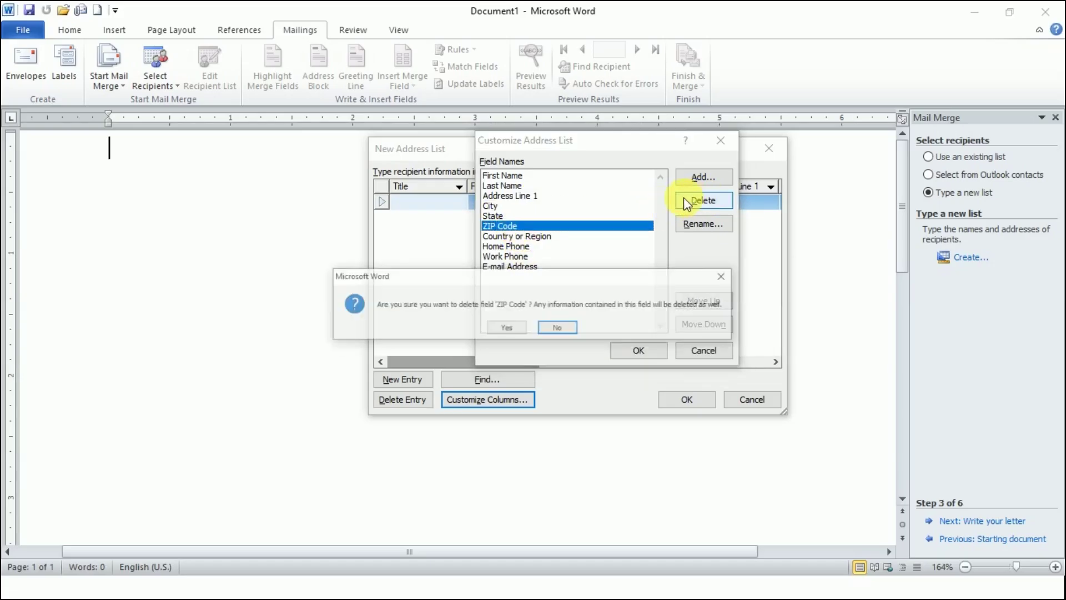
pyautogui.click(507, 328)
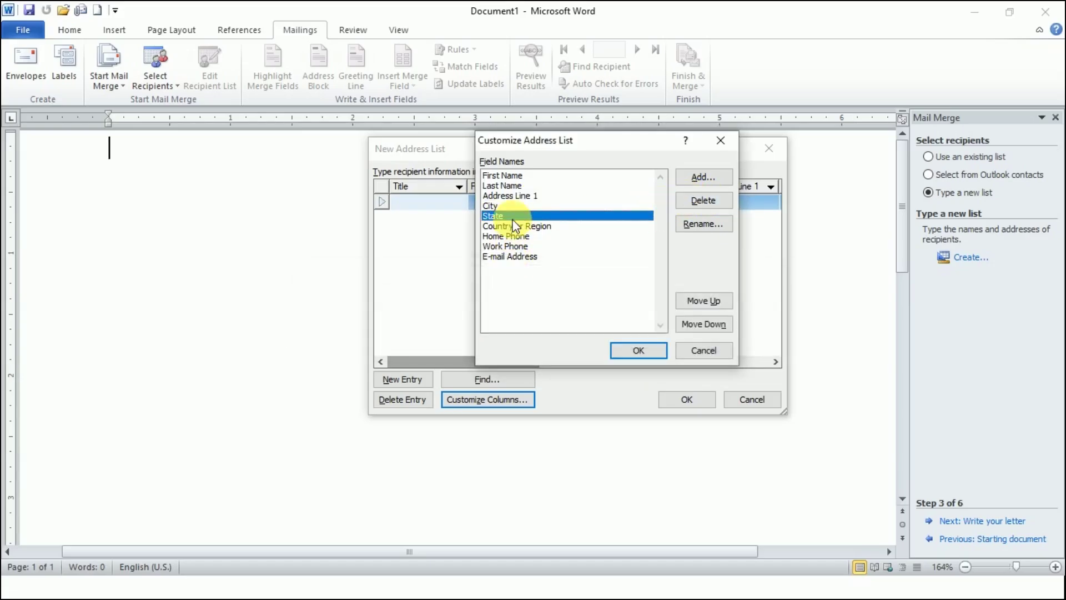
# - Delete the State, Country or Region, Work Phone and E-mail Address fields as well
pyautogui.click(701, 200)
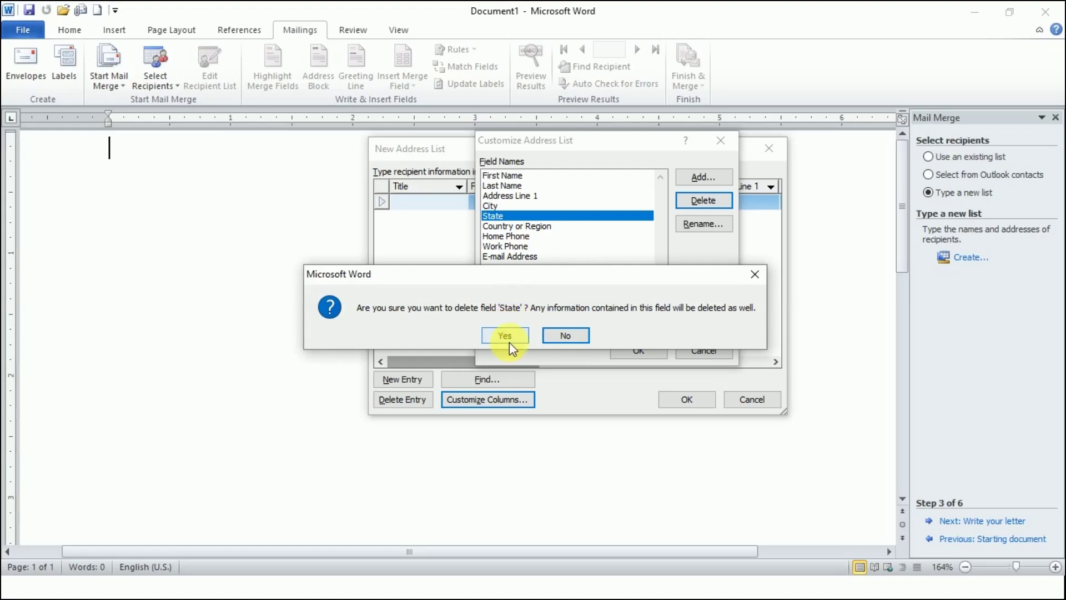
pyautogui.click(507, 336)
pyautogui.click(525, 216)
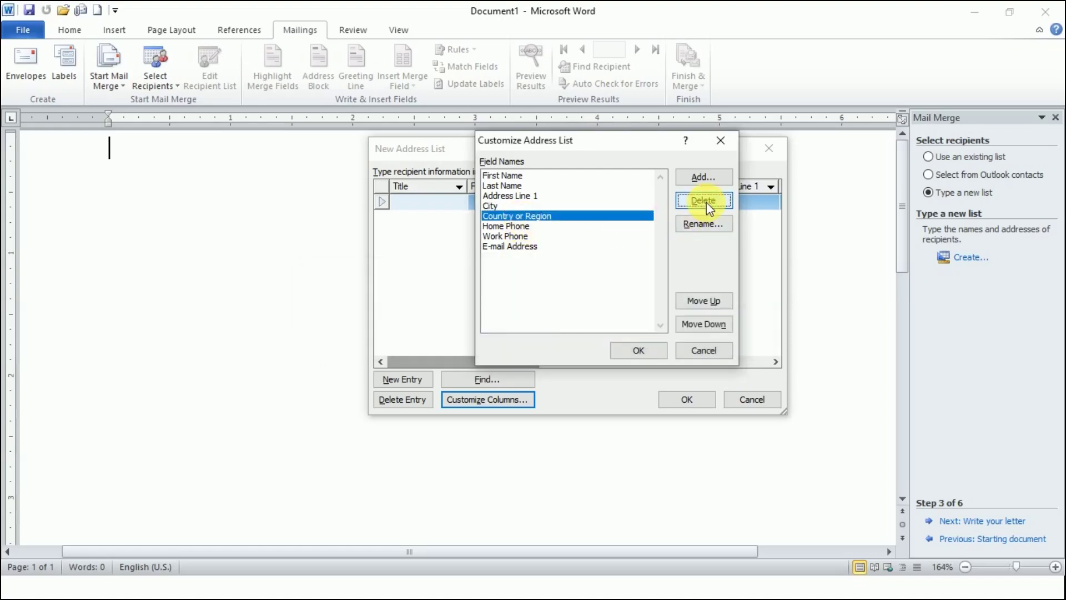
pyautogui.click(706, 201)
pyautogui.click(507, 335)
pyautogui.click(523, 217)
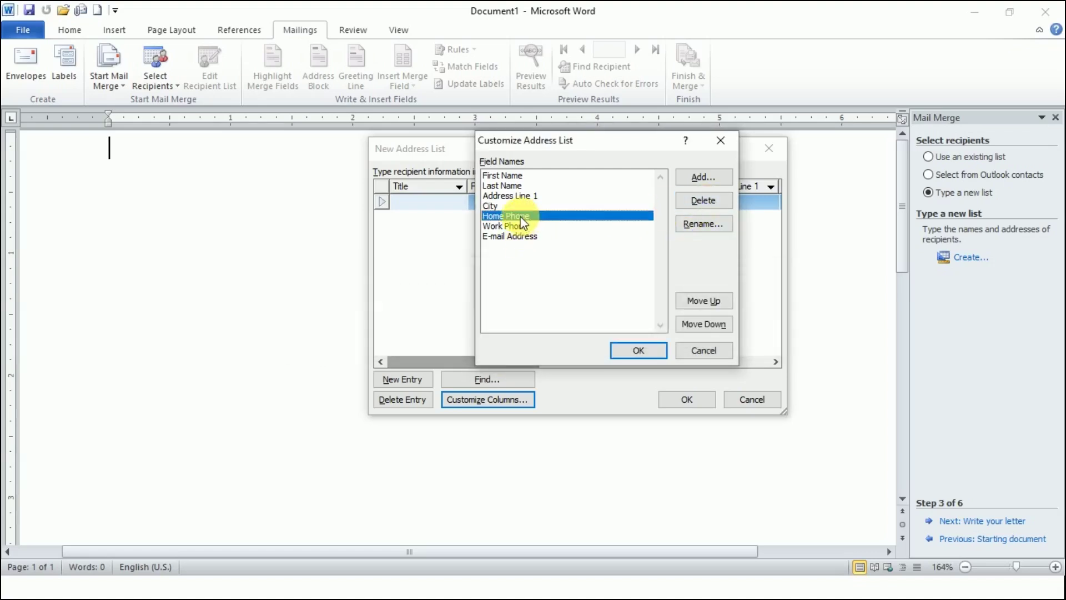
pyautogui.click(550, 227)
pyautogui.click(703, 200)
pyautogui.click(503, 336)
pyautogui.click(519, 227)
pyautogui.click(701, 200)
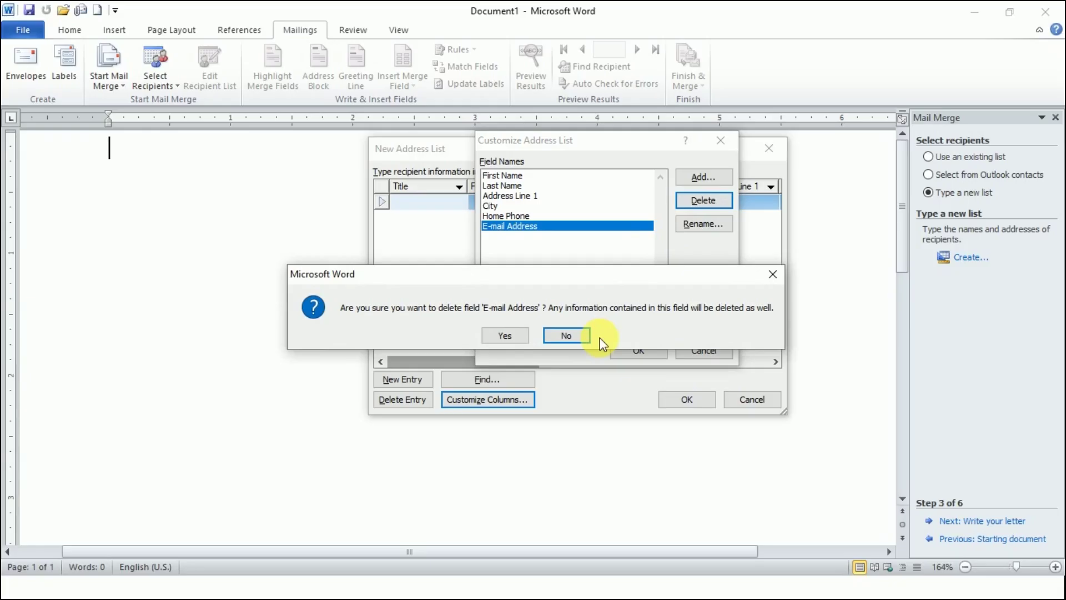
pyautogui.click(506, 334)
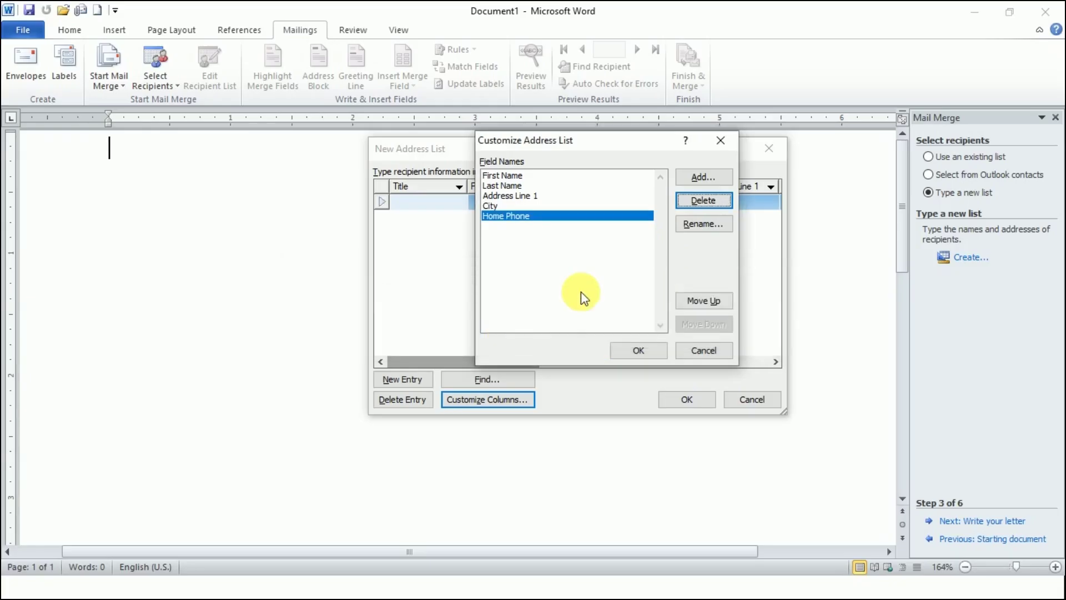
# - Add an HNO field, move City and HNO up, drop Address Line 1, rename Last Name to LAST NAME, and apply
pyautogui.click(706, 178)
pyautogui.write('HNO-')
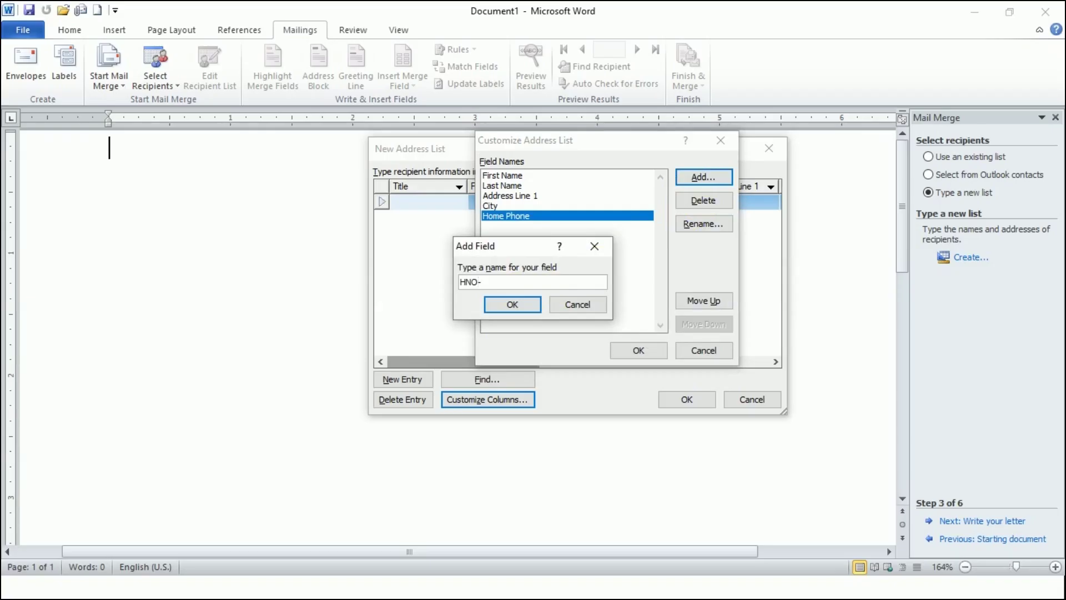
pyautogui.click(512, 305)
pyautogui.click(500, 205)
pyautogui.click(704, 301)
pyautogui.click(503, 226)
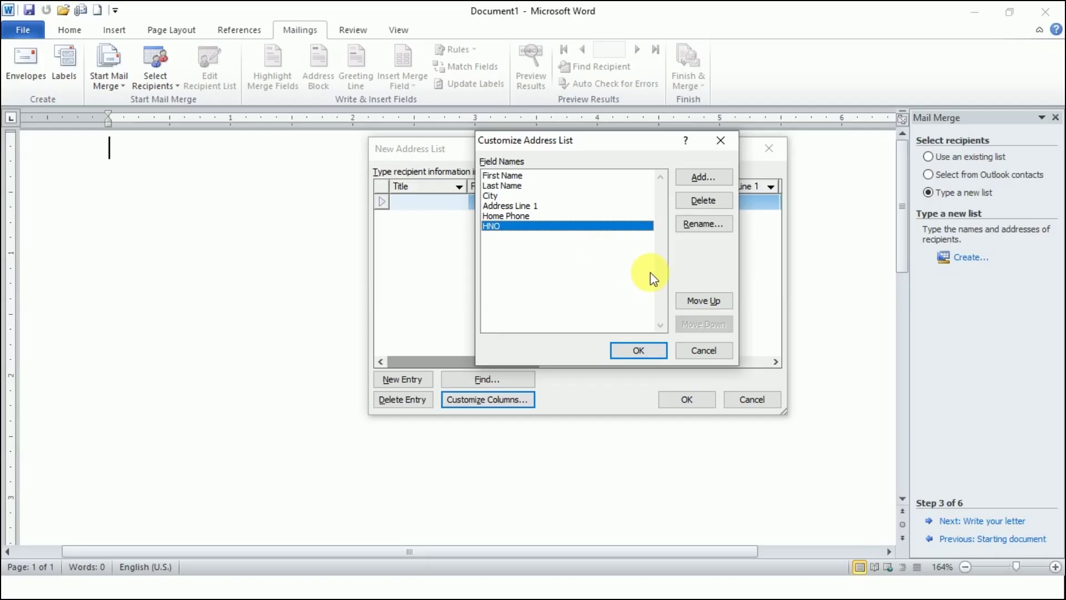
pyautogui.click(703, 301)
pyautogui.click(704, 301)
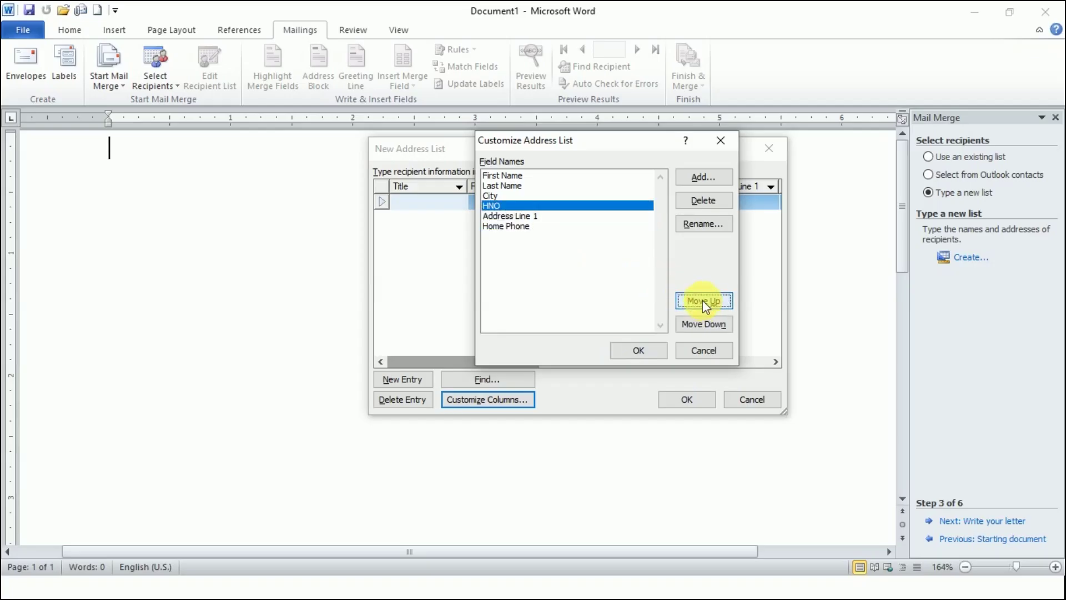
pyautogui.click(703, 324)
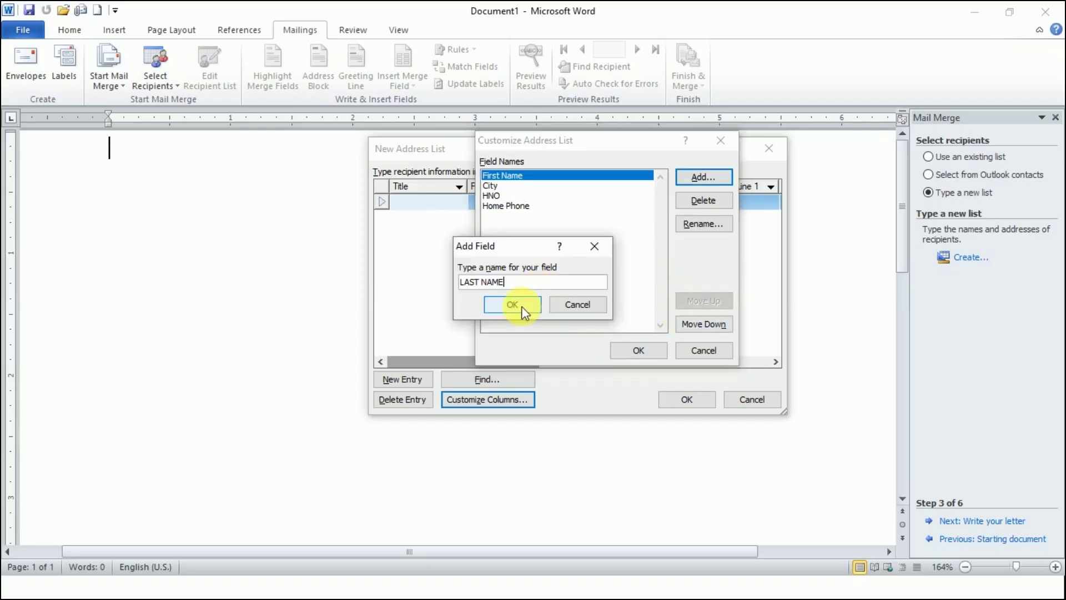
pyautogui.click(521, 306)
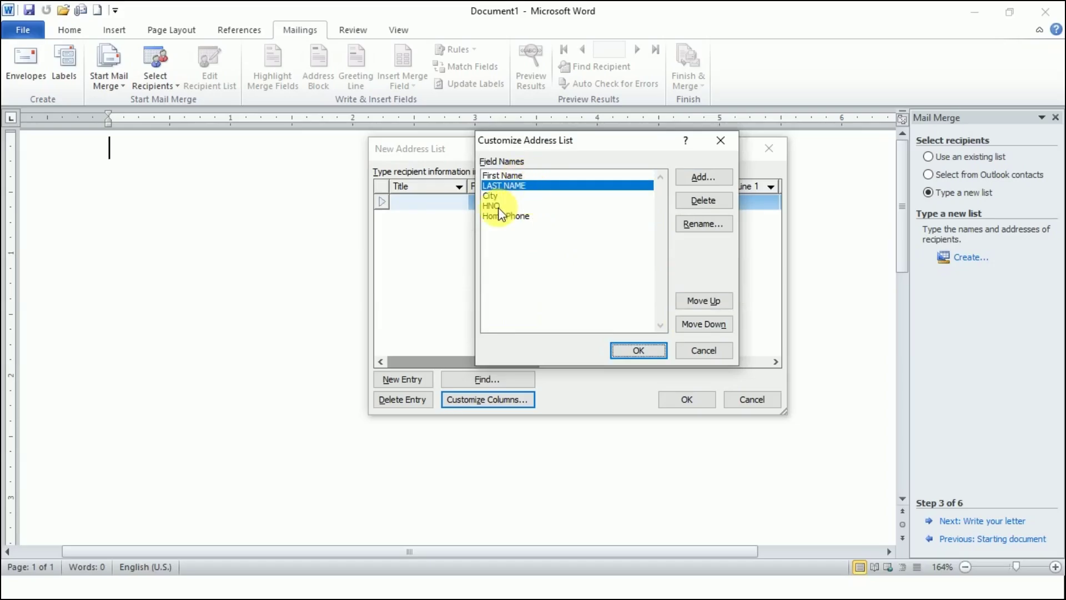
pyautogui.click(638, 350)
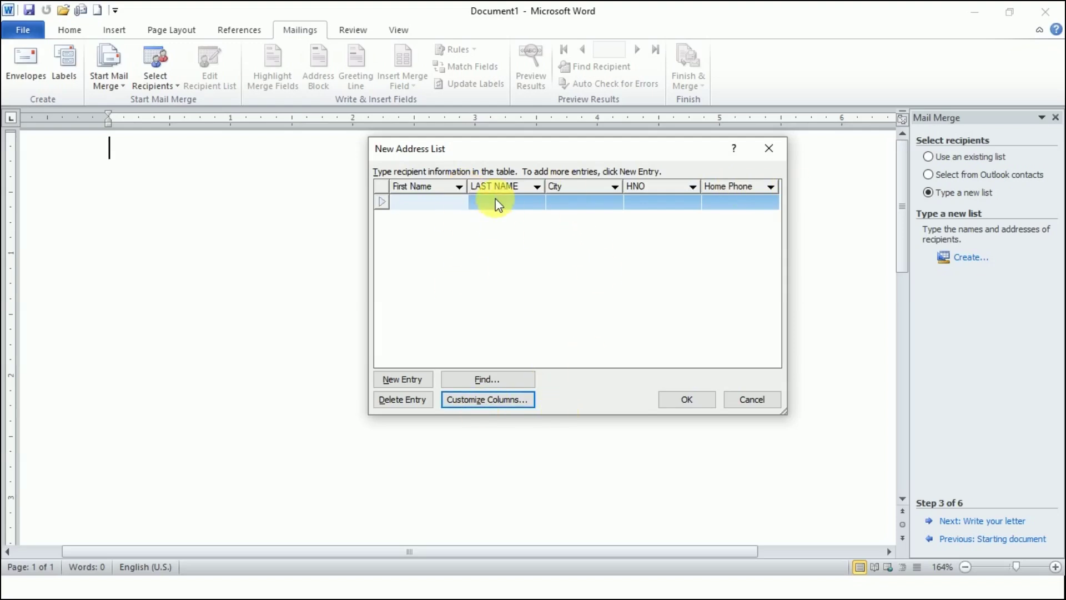
# - Enter the first recipient's name, city PANCHKULA, house number and home phone
pyautogui.click(434, 201)
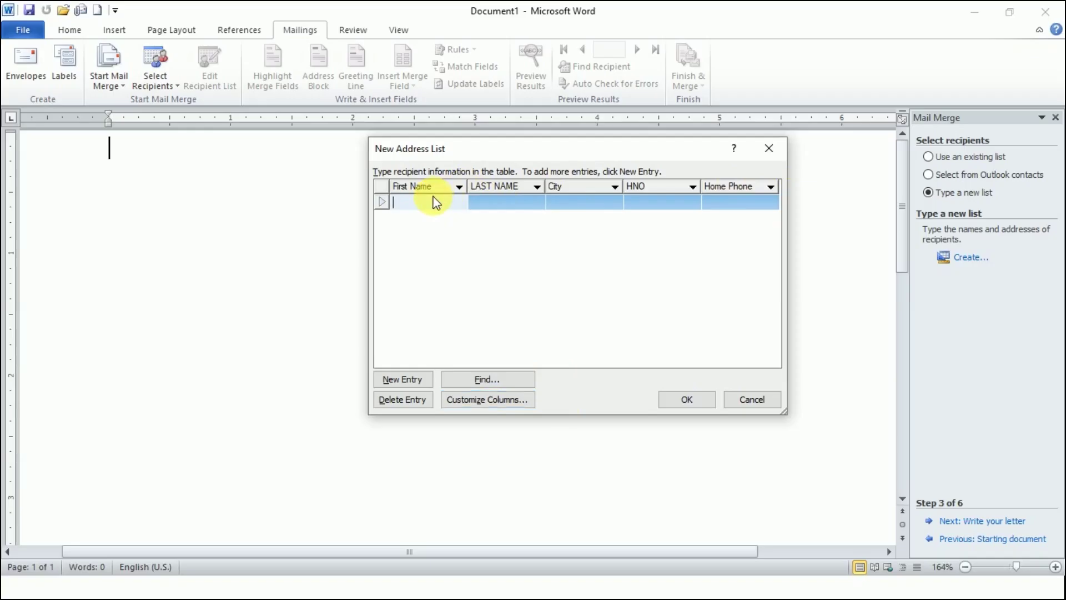
pyautogui.press('Tab')
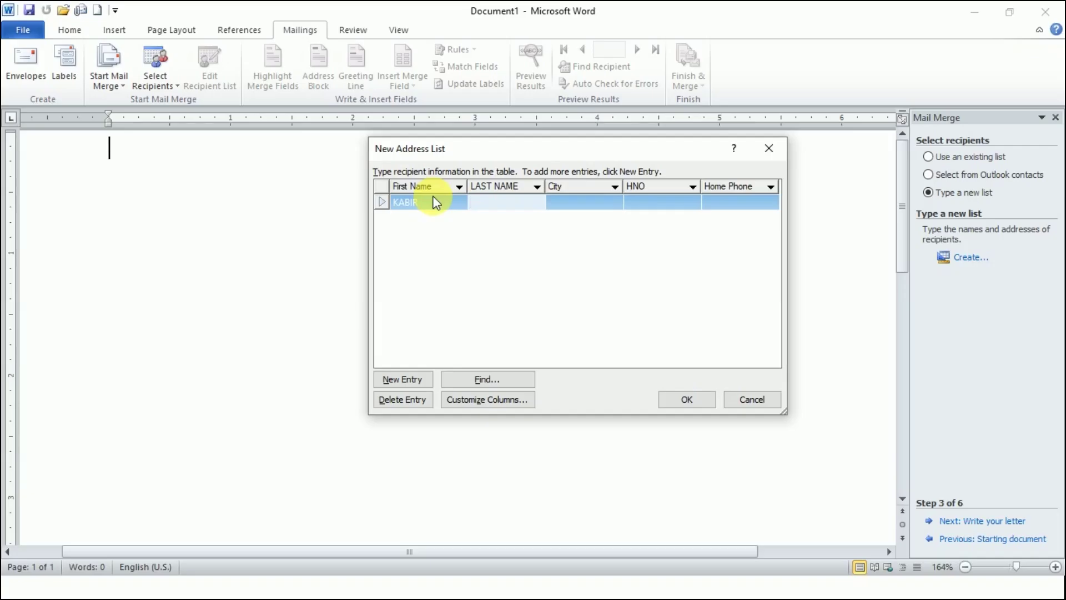
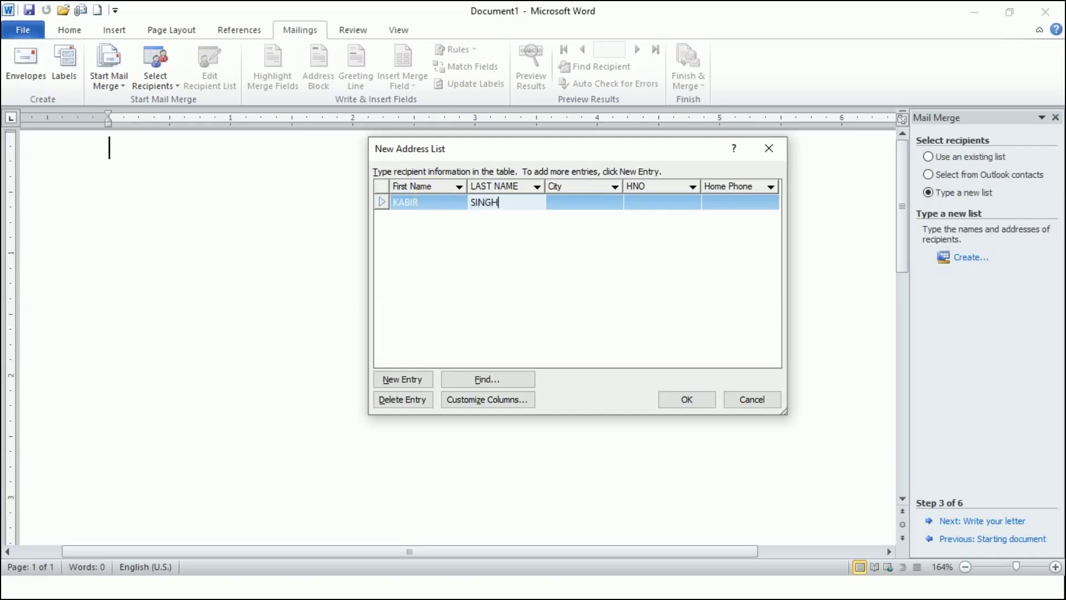
pyautogui.press('Tab')
pyautogui.write('PANC')
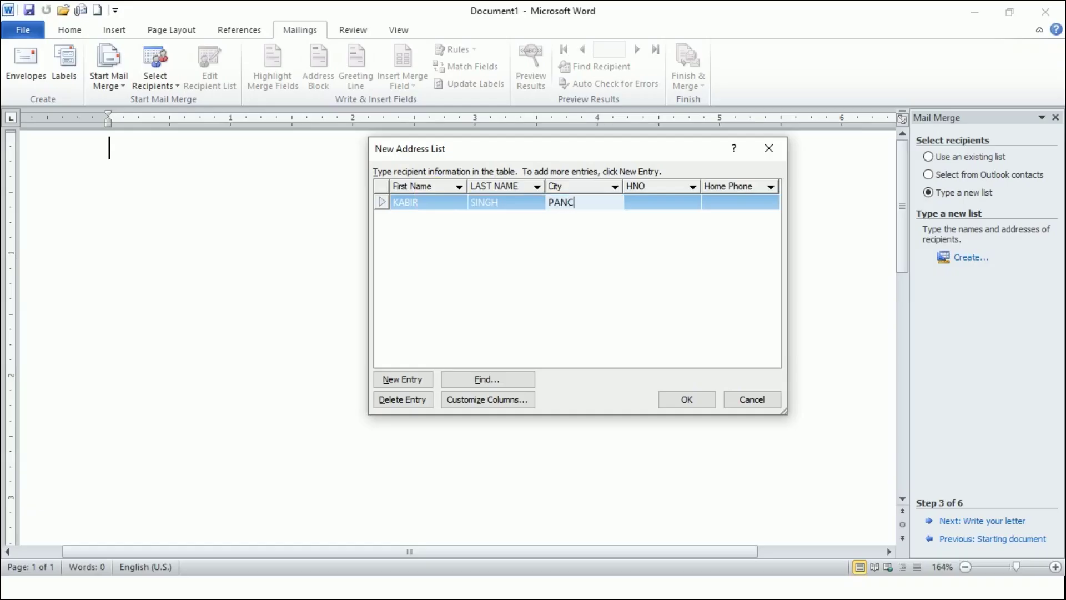
pyautogui.write('HKULA')
pyautogui.press('Tab')
pyautogui.write('678')
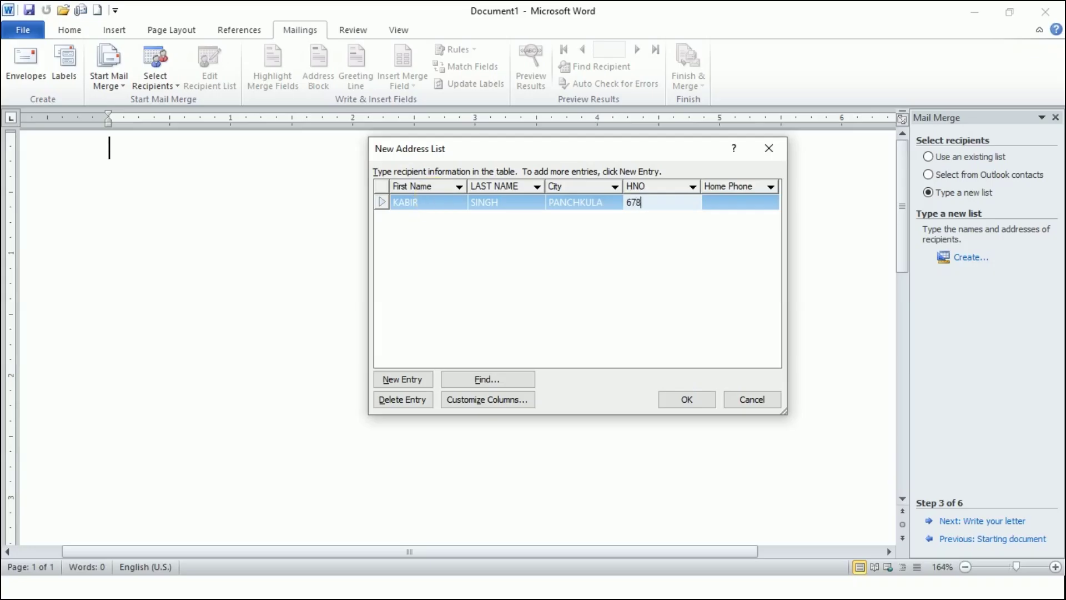
pyautogui.press('Tab')
pyautogui.write('56757675')
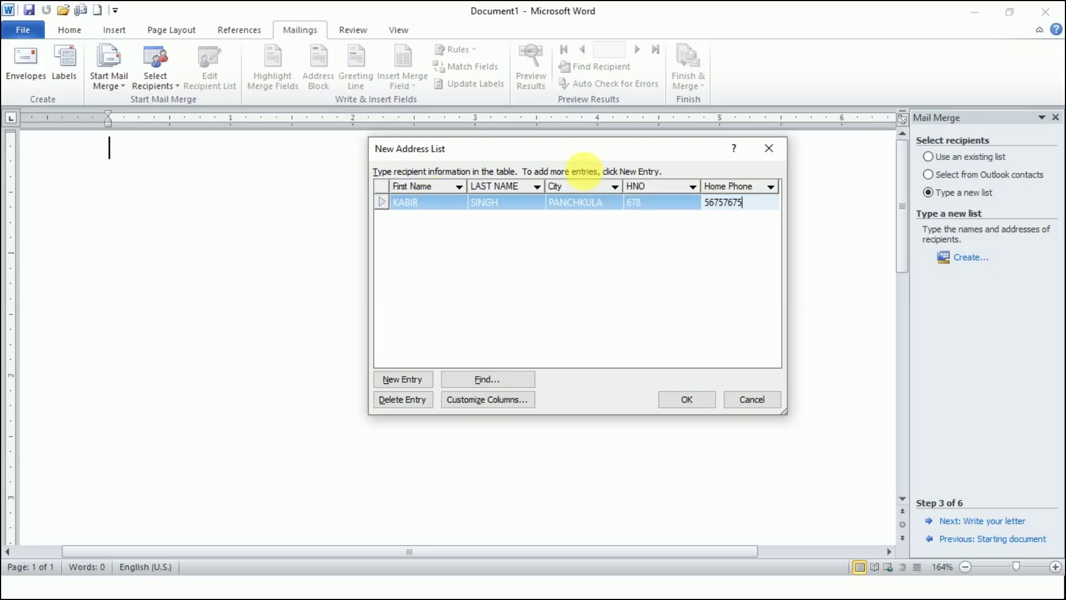
# - Add a second recipient with name, city PANCHKULA, house number and home phone, fixing a surname typo
pyautogui.click(402, 381)
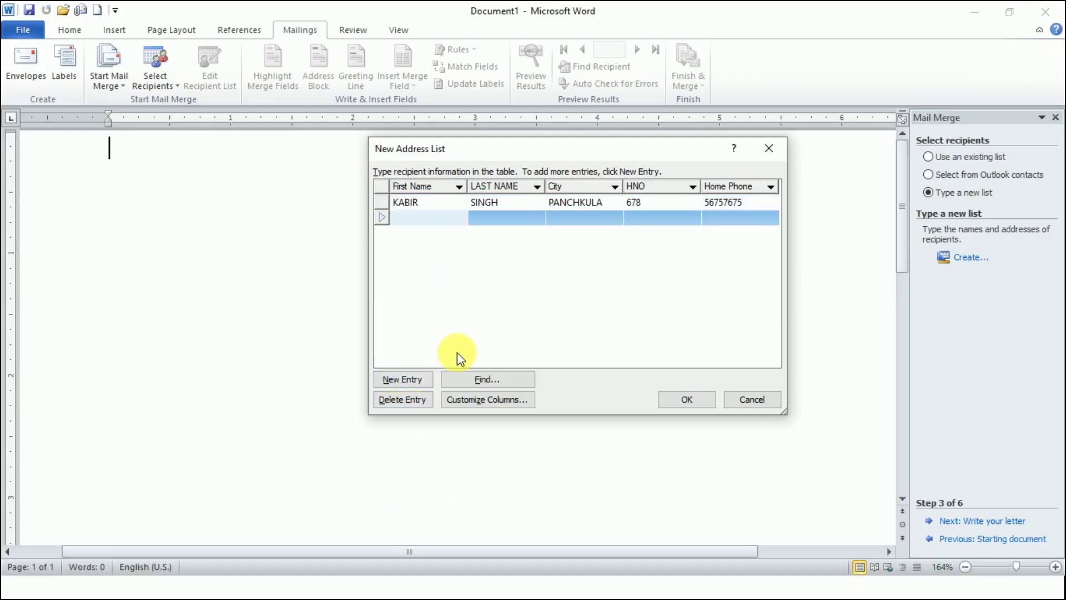
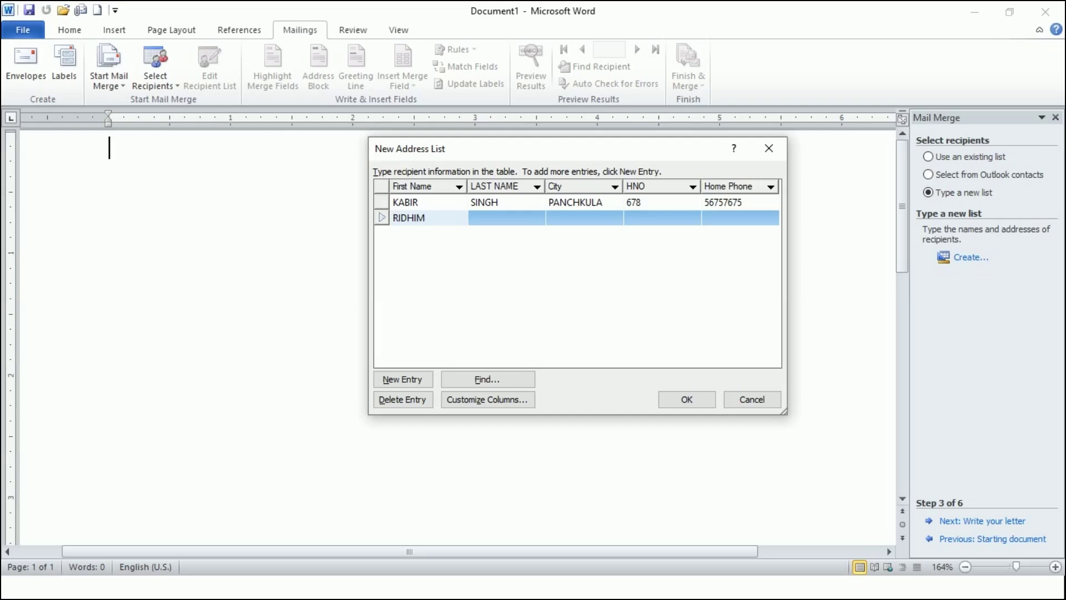
pyautogui.press('Tab')
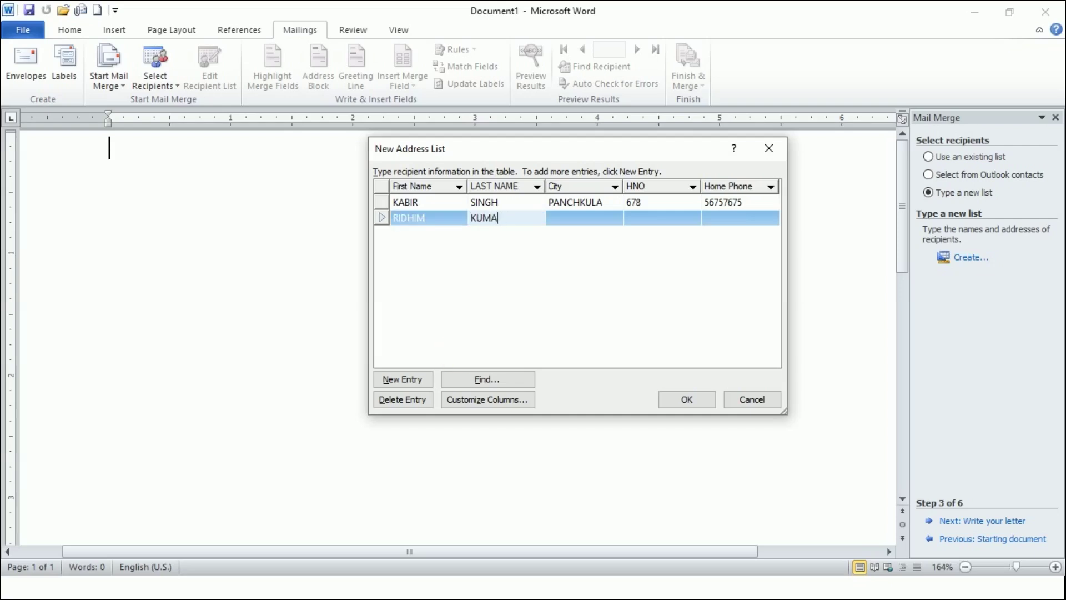
pyautogui.press('Tab')
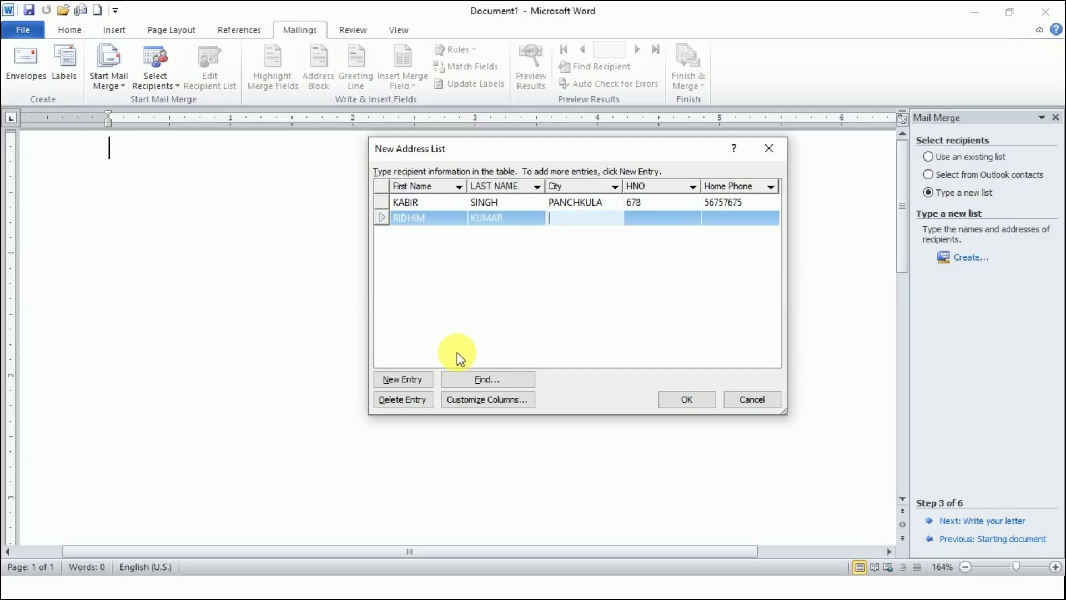
pyautogui.write('PANCH')
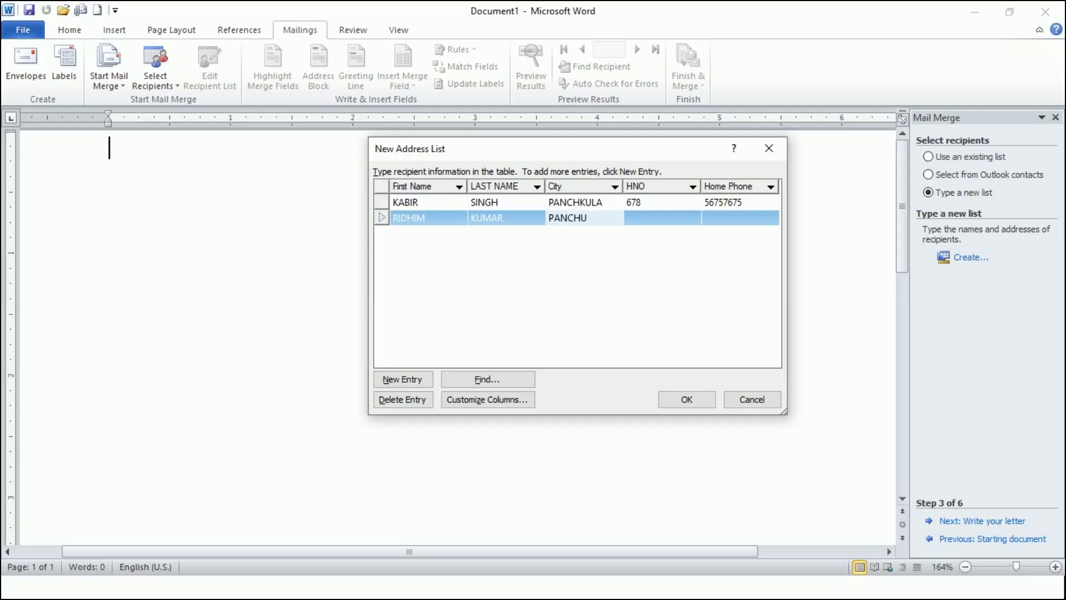
pyautogui.write('KULA')
pyautogui.press('Tab')
pyautogui.write('876')
pyautogui.press('Tab')
pyautogui.write('09867554')
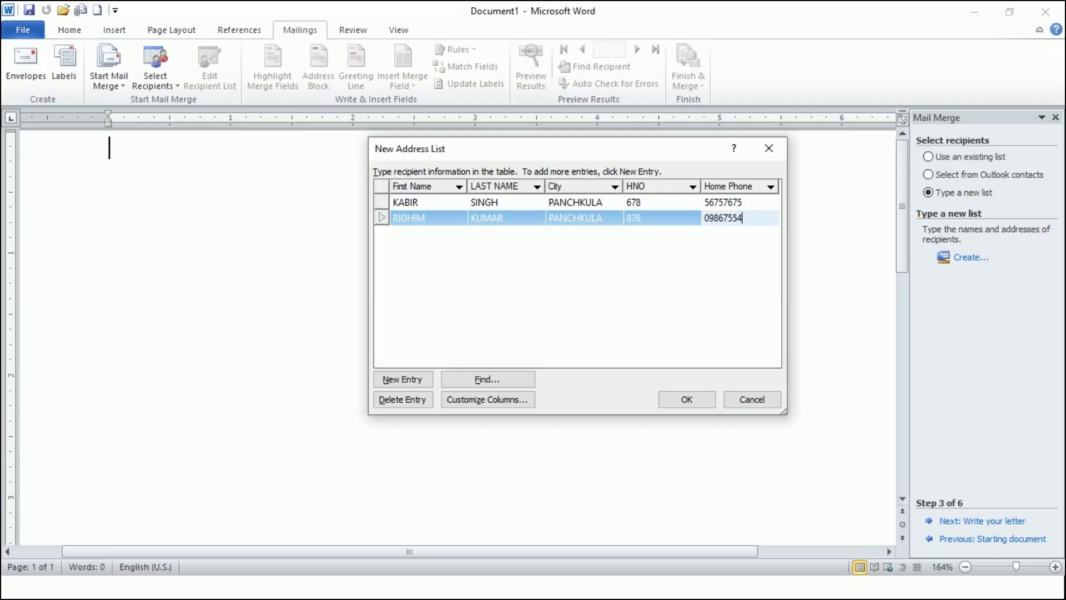
# - Add a third recipient from CHANDIGARH with name, house number and home phone
pyautogui.click(420, 378)
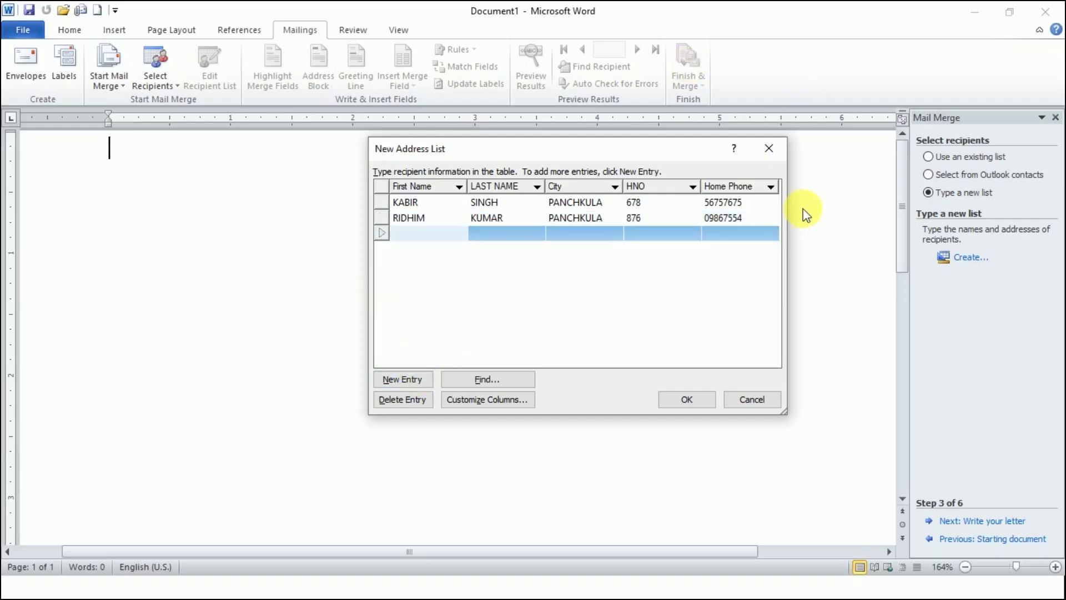
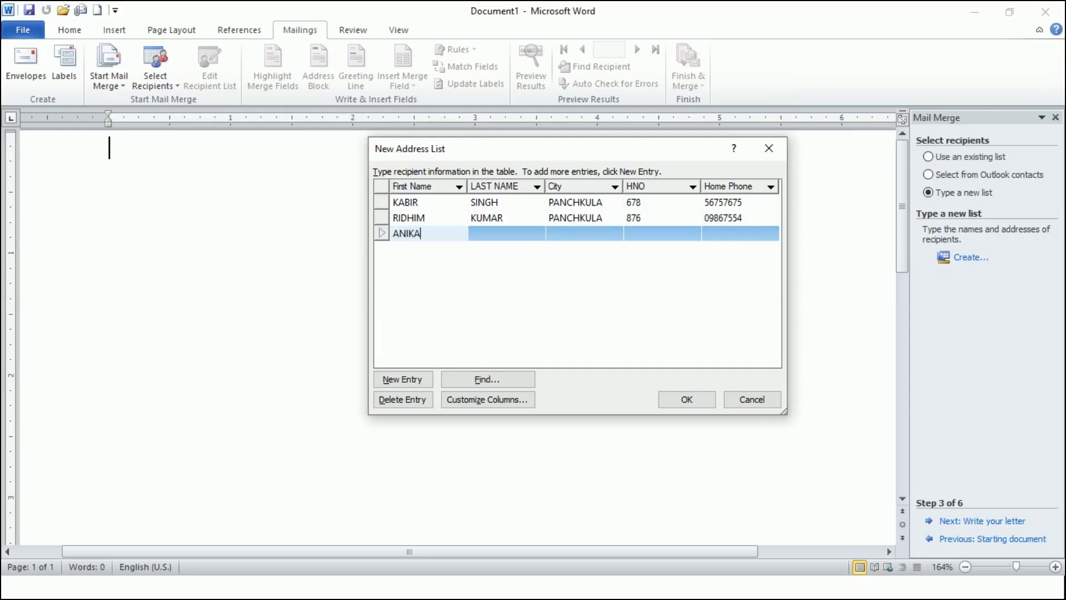
pyautogui.press('Tab')
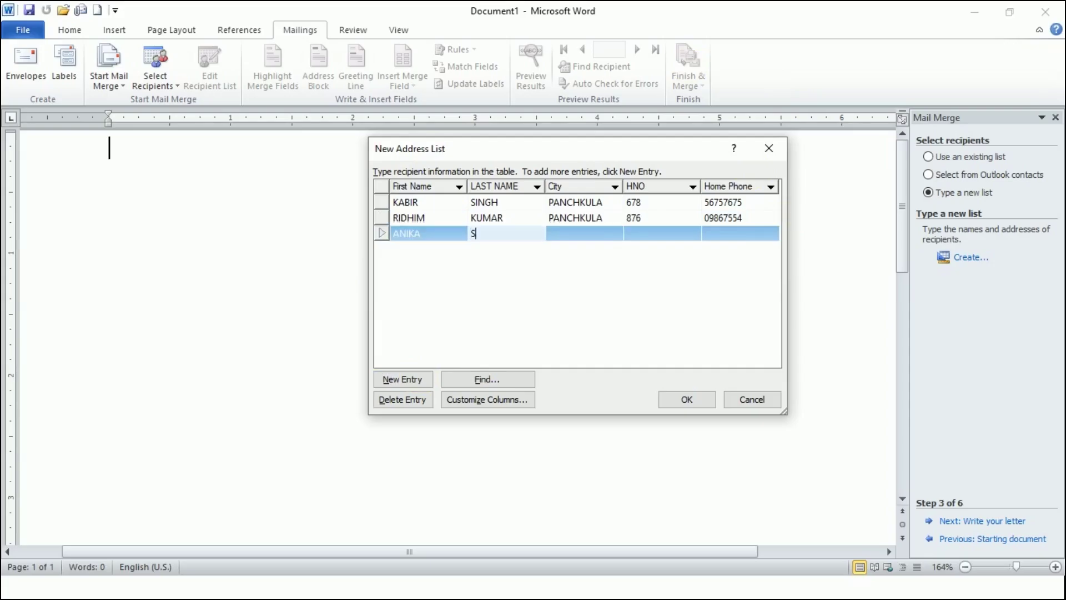
pyautogui.press('Tab')
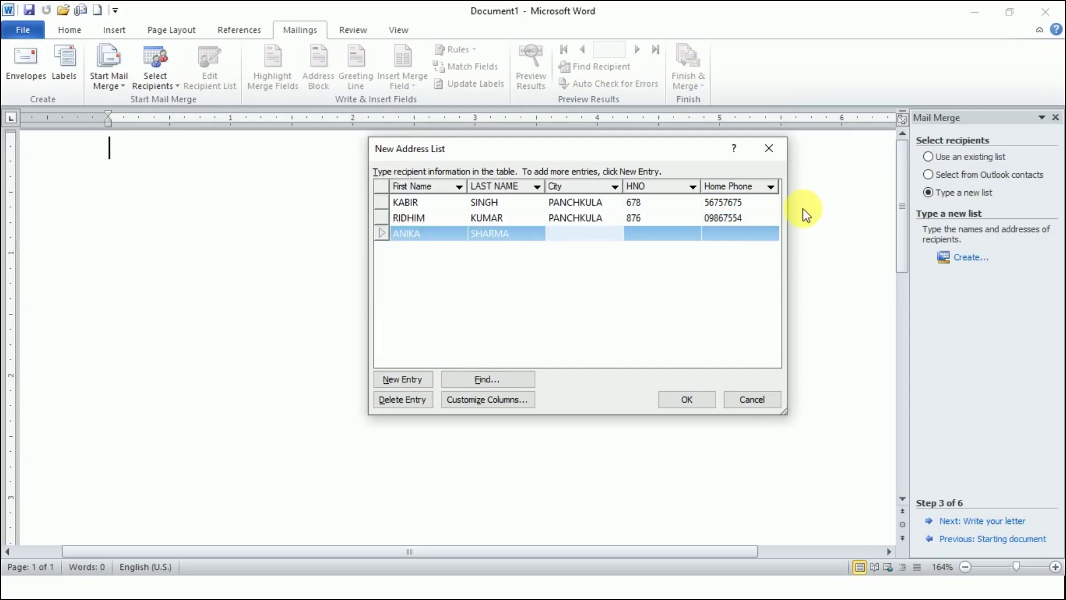
pyautogui.write('CH')
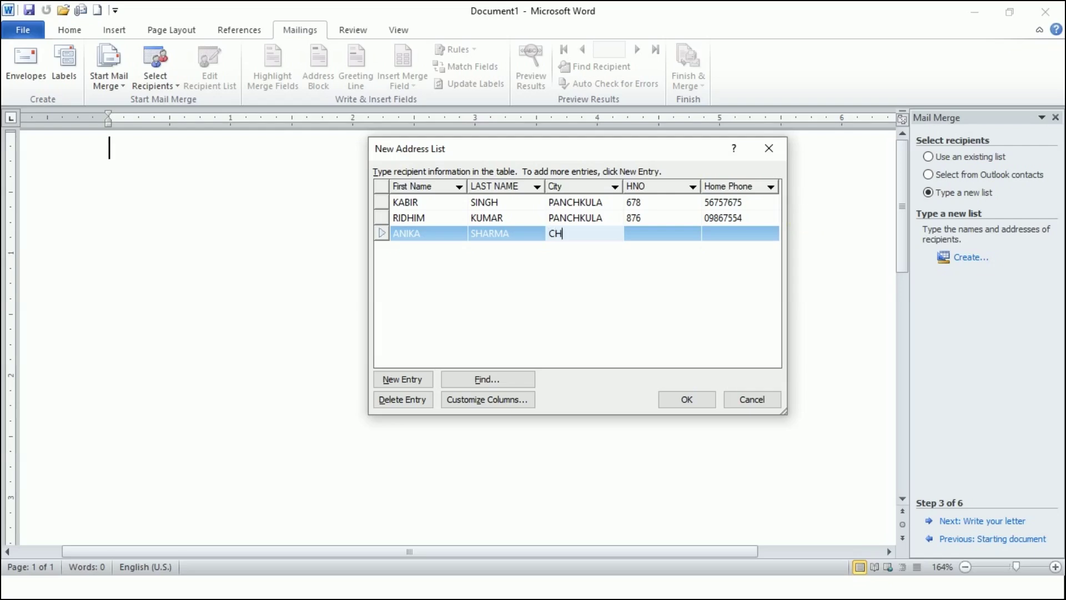
pyautogui.write('ANDIGARH')
pyautogui.press('Tab')
pyautogui.write('098')
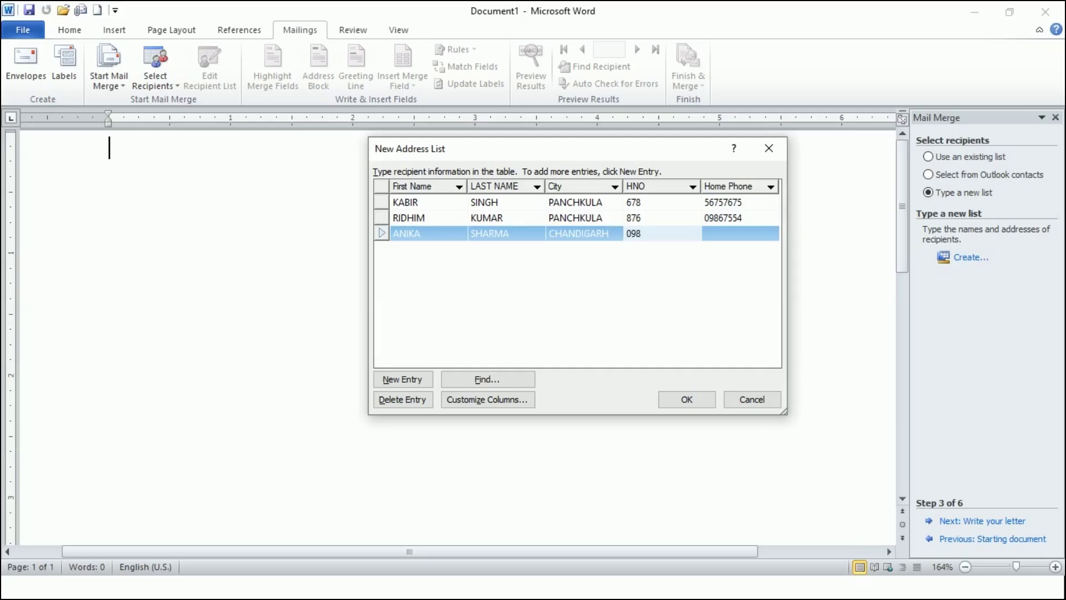
pyautogui.press('Tab')
pyautogui.write('987545423')
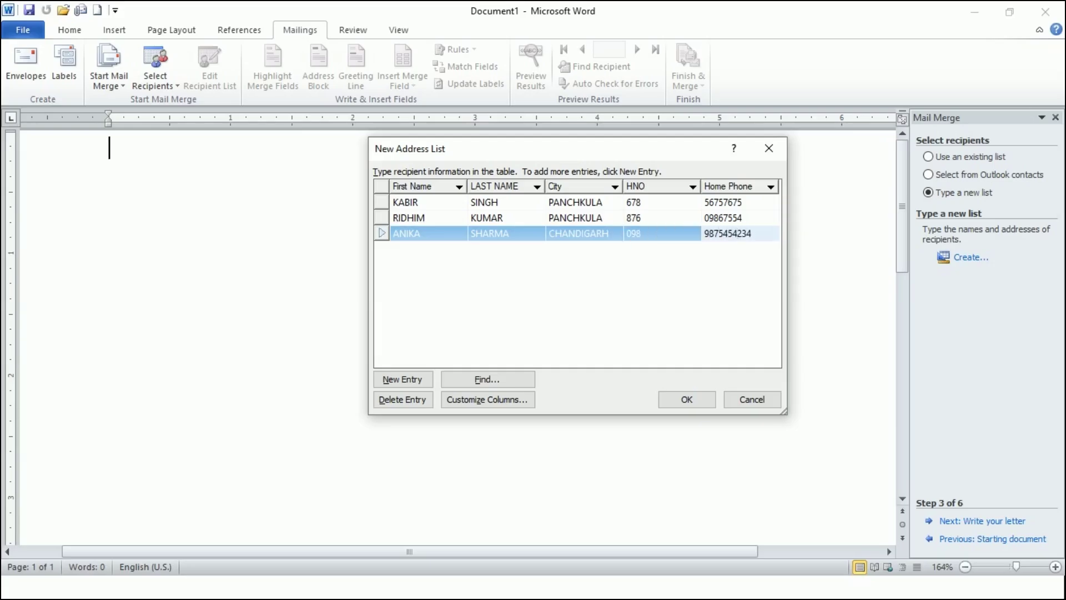
# - Add a fourth recipient from MOHALI with name, house number and home phone
pyautogui.click(414, 378)
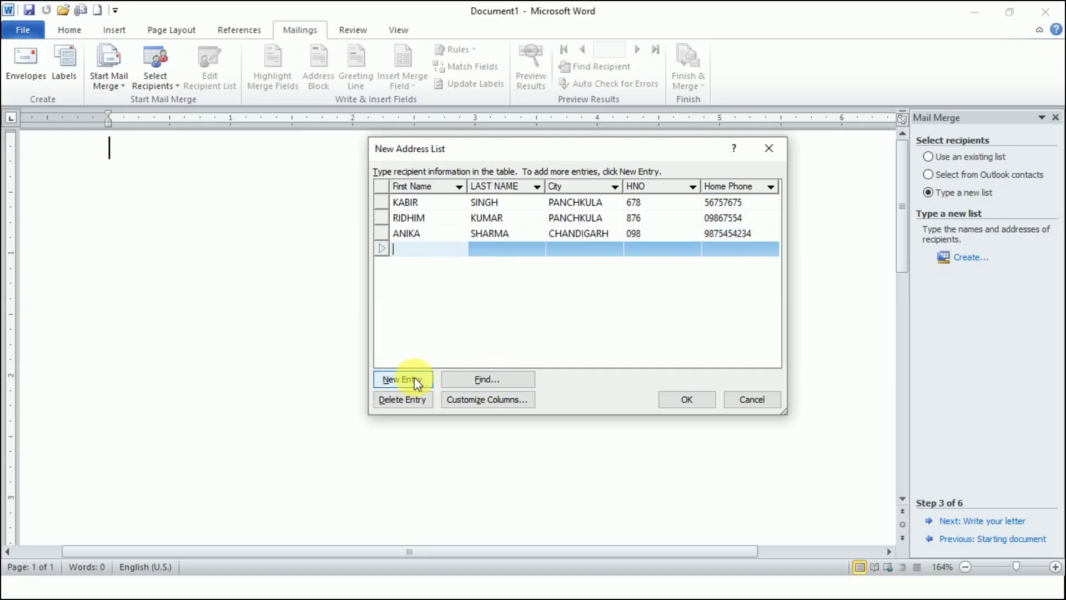
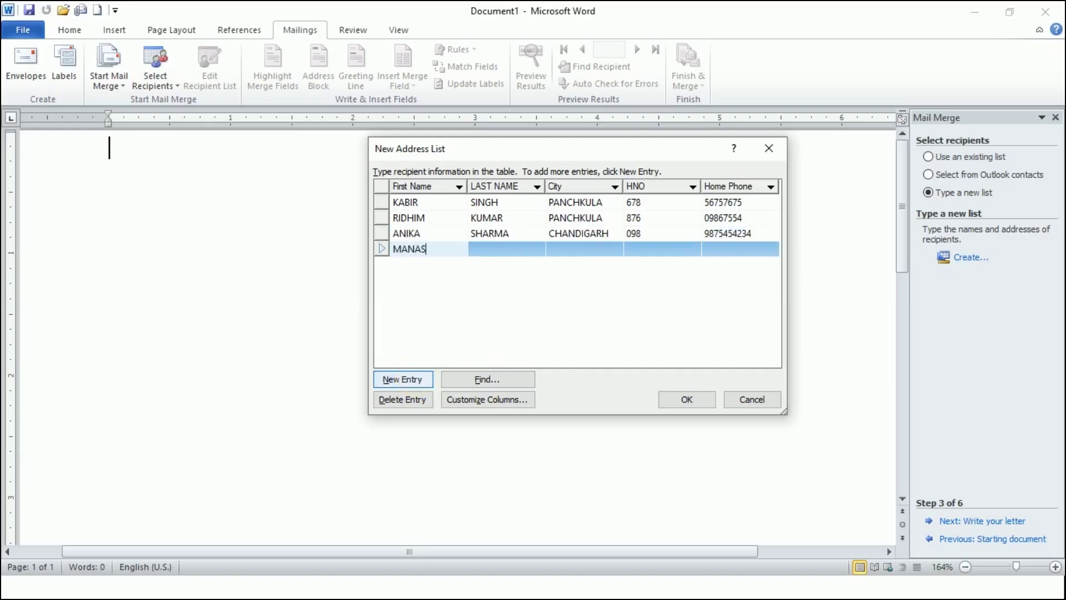
pyautogui.press('Tab')
pyautogui.press('Tab')
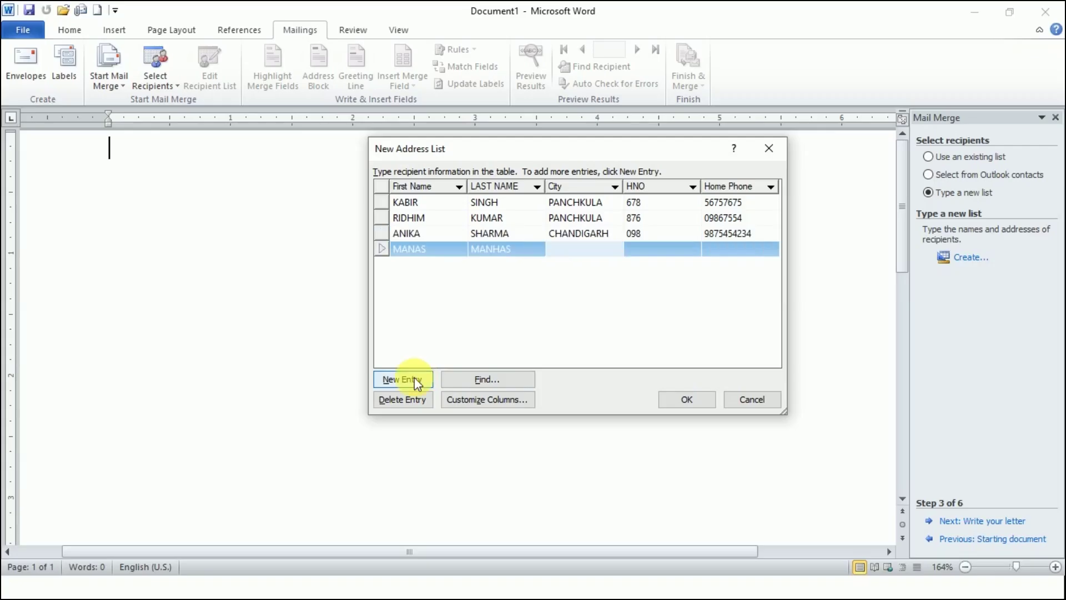
pyautogui.write('MOHALI')
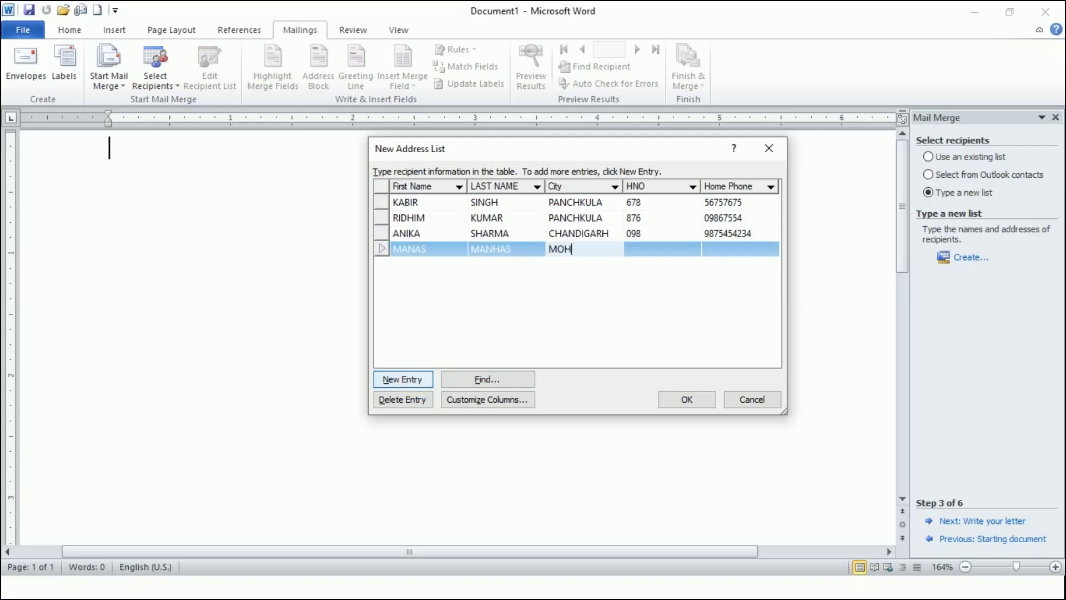
pyautogui.press('Tab')
pyautogui.write('456')
pyautogui.press('Tab')
pyautogui.write('9877421')
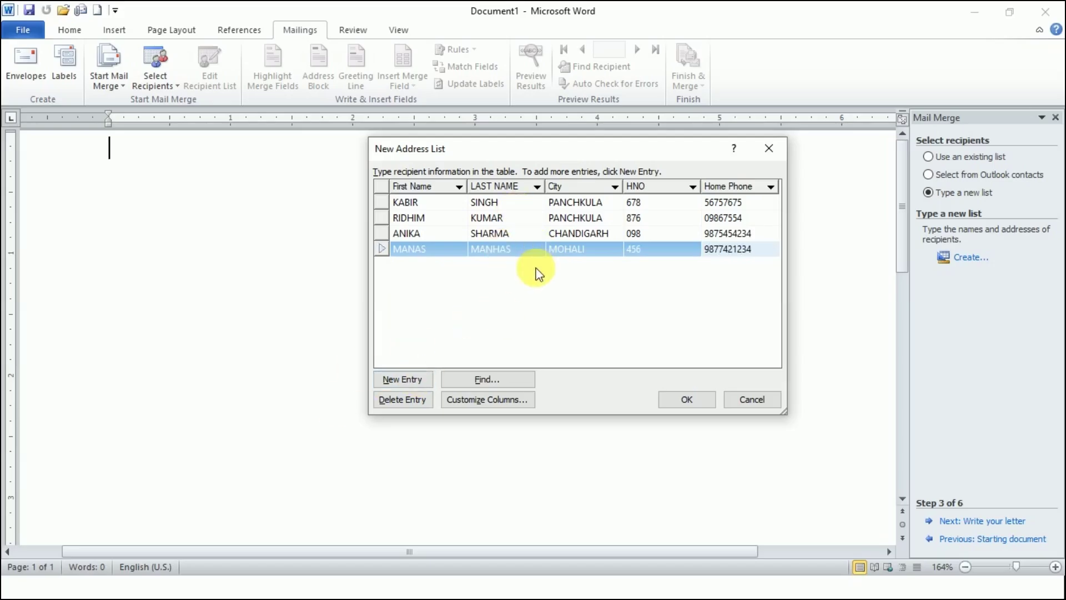
# - Save the address list as INVITATION, accept its four recipients, and advance to writing the letter
pyautogui.click(707, 401)
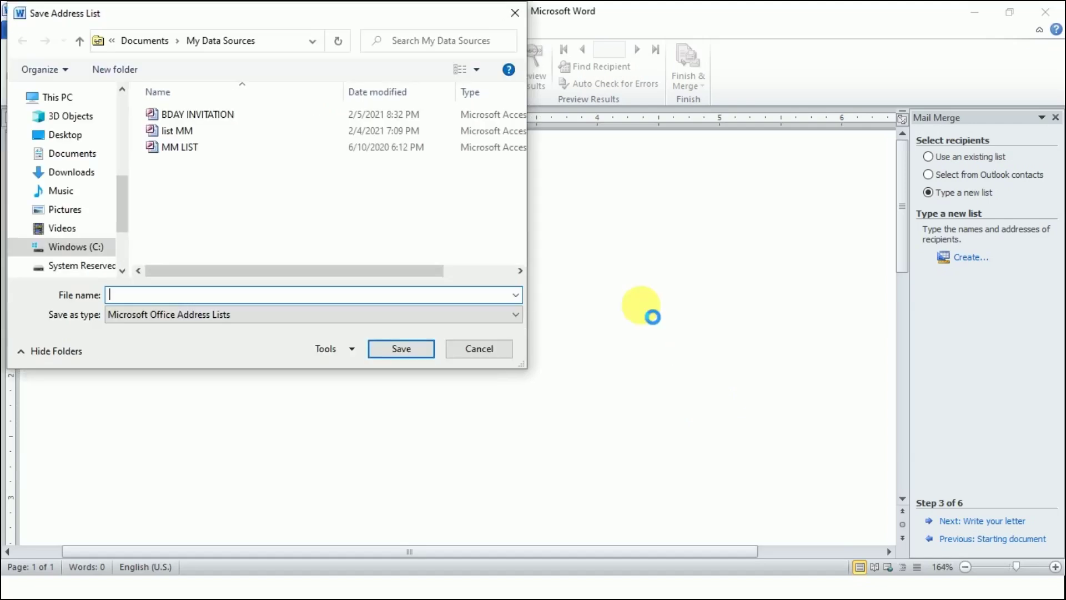
pyautogui.write('INVITATION')
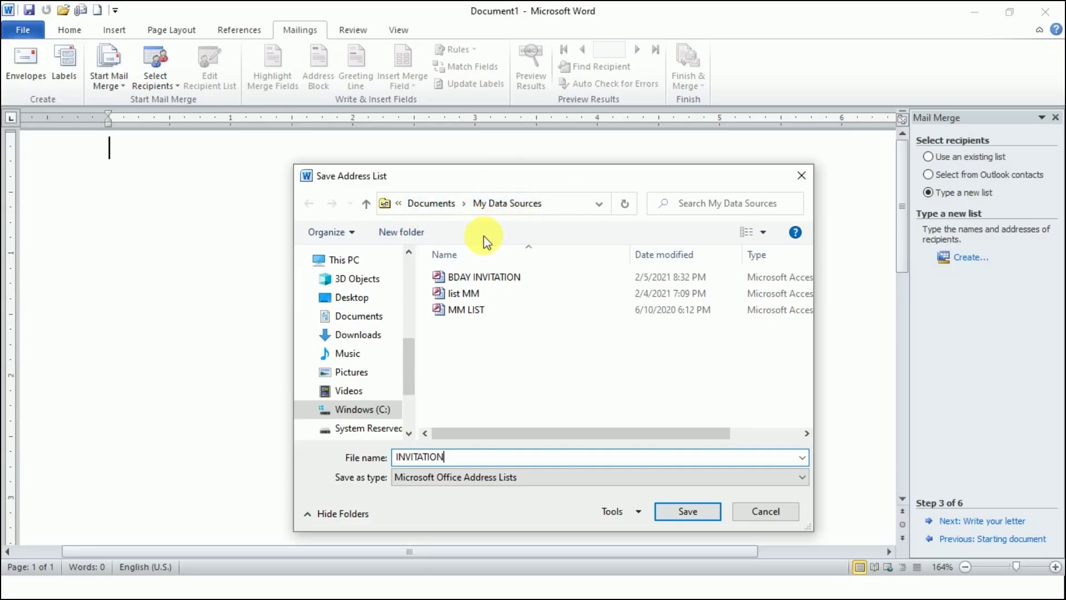
pyautogui.click(670, 509)
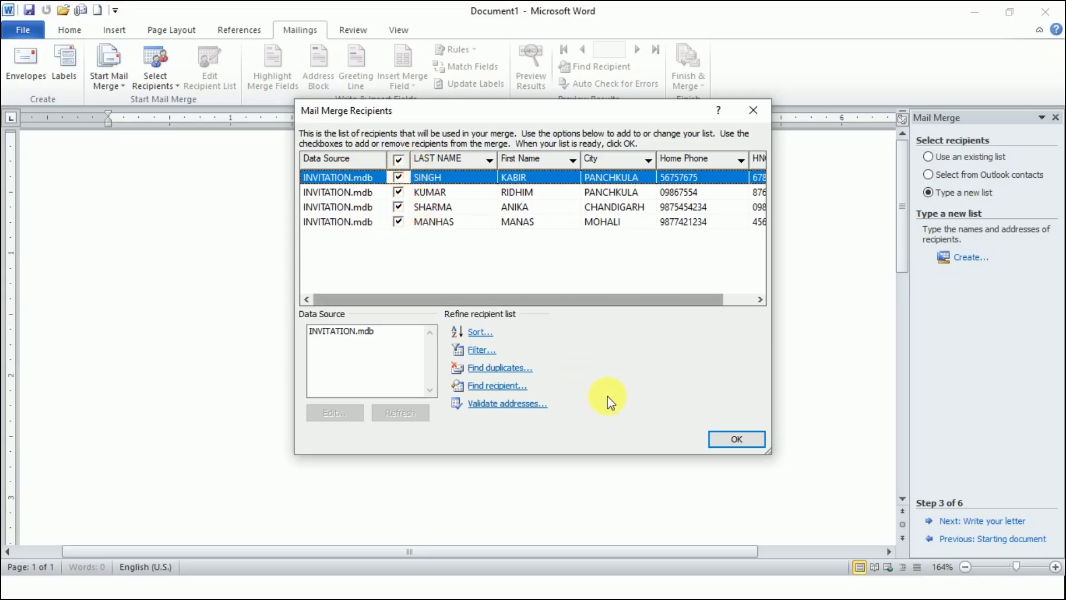
pyautogui.click(737, 440)
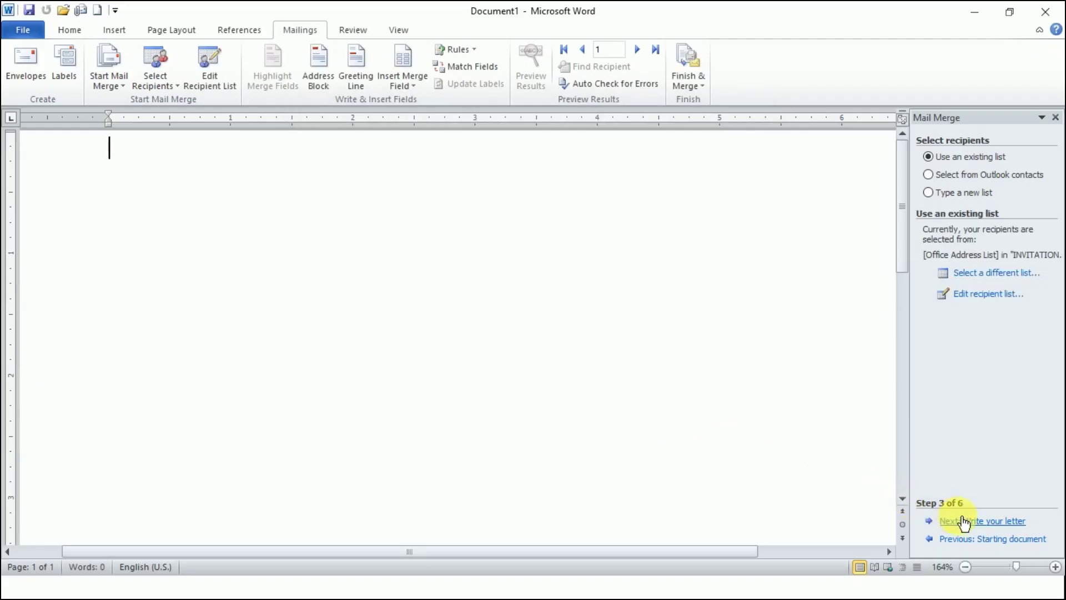
pyautogui.click(989, 528)
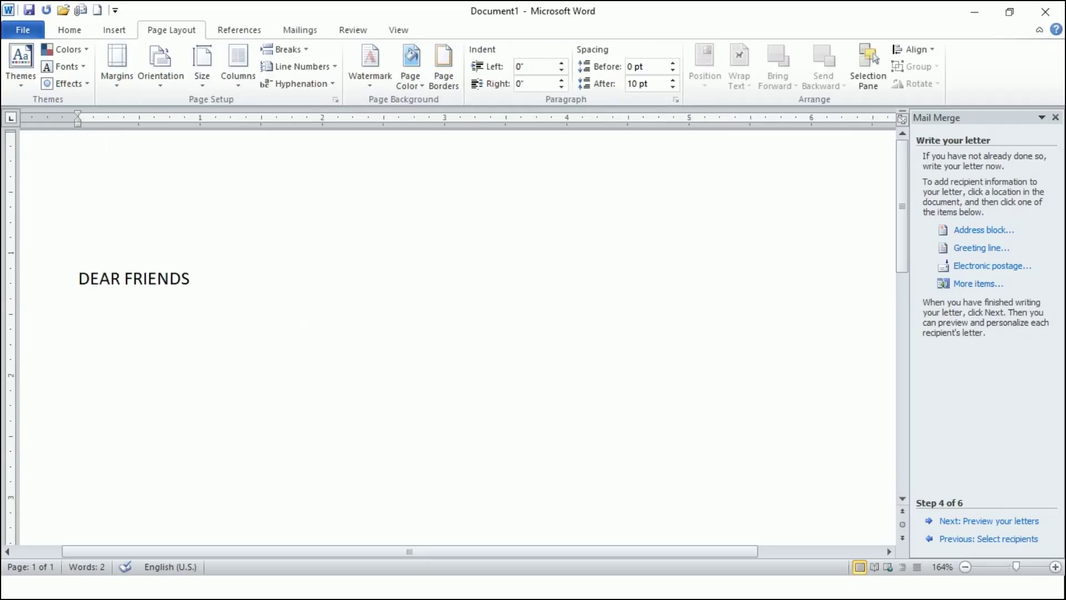
# - Correct the greeting to DEAR FRIEND and type the opening sentence announcing MY BIRTHDAY PARTY
pyautogui.press('BackSpace')
pyautogui.write('I AM GLAD ')
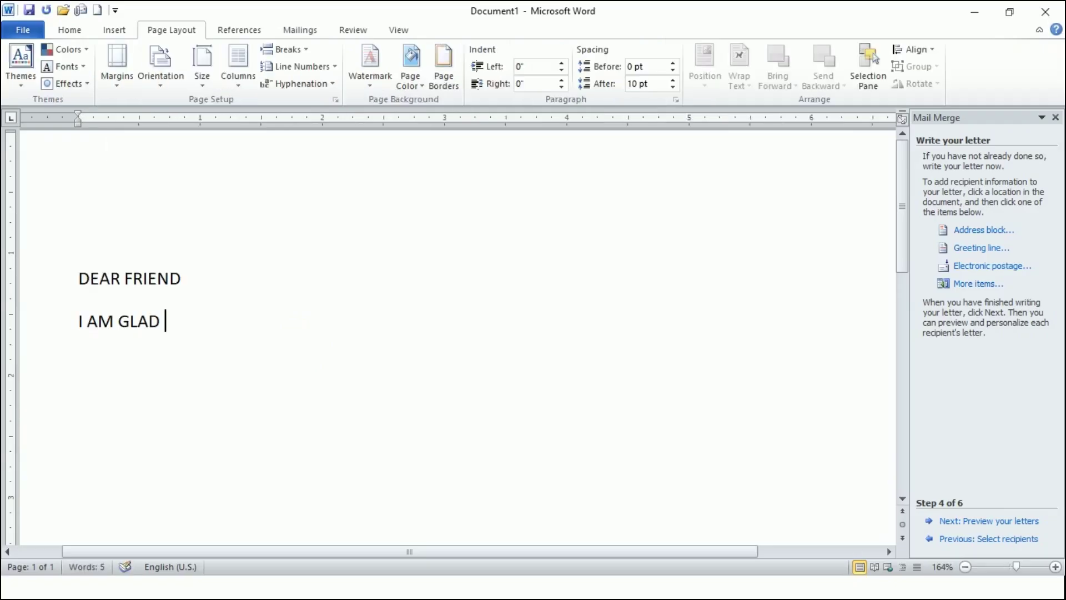
pyautogui.write('TO TELL U')
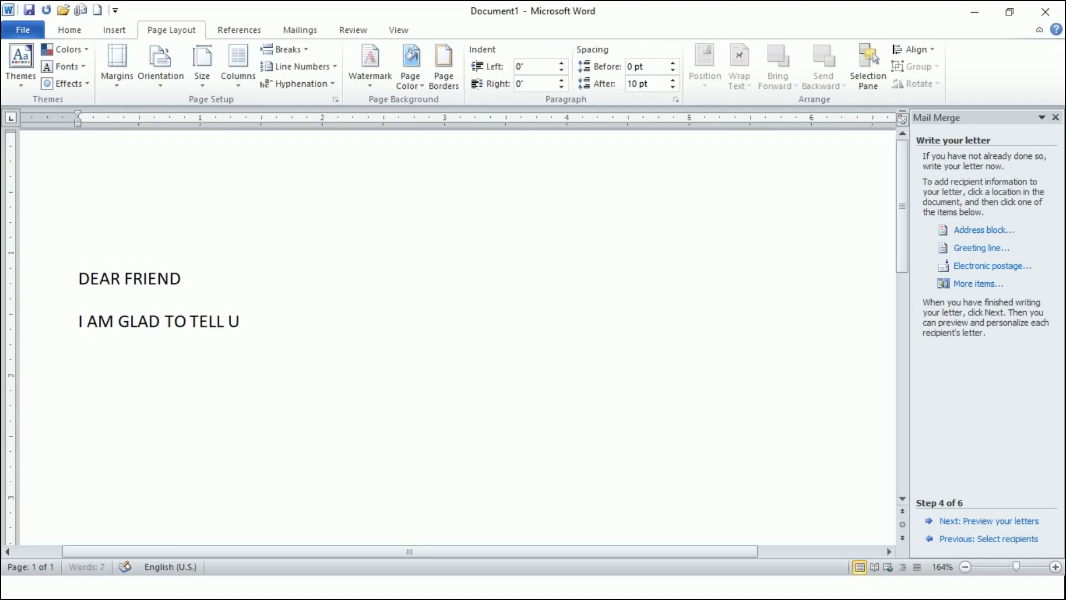
pyautogui.write(' THAT AFTER A LONG T')
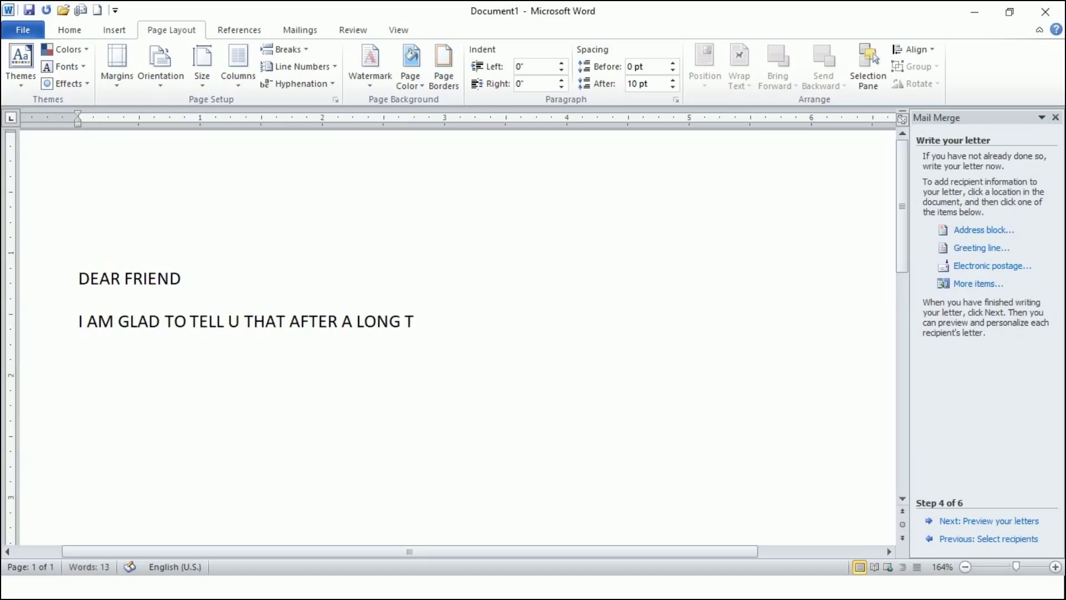
pyautogui.write('IME A')
pyautogui.press('BackSpace')
pyautogui.write('AM ORGANIZING A')
pyautogui.press('BackSpace')
pyautogui.write('M')
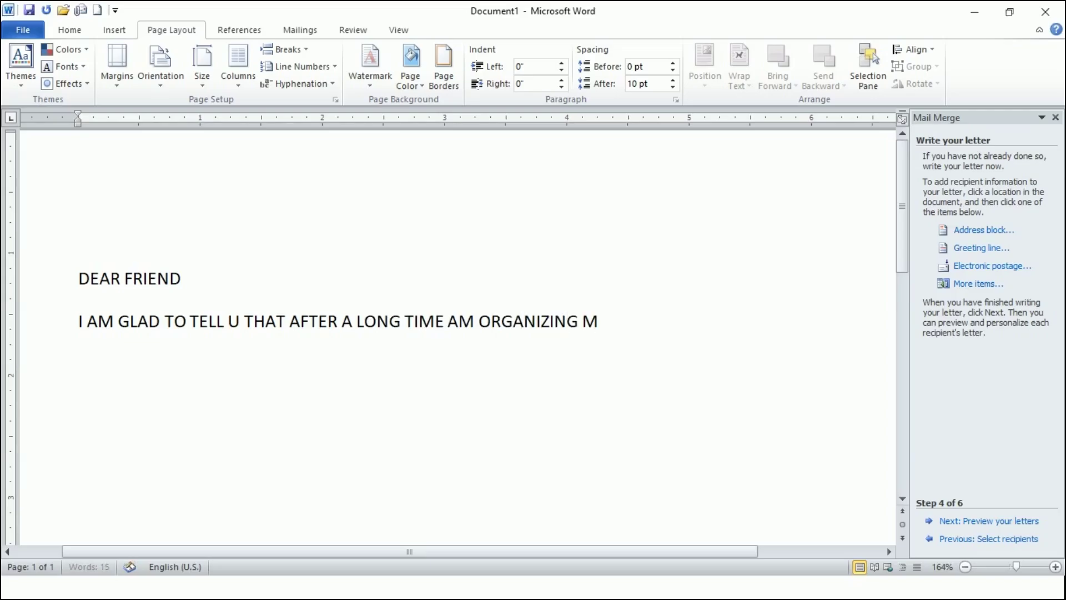
pyautogui.write('Y BIRTHDAY PARTY')
# - Add the party-at-home paragraph about fun, dance, games and surprises, ending 'SEE YOU SOON..'
pyautogui.press('Return')
pyautogui.write('AT HOME .. THERE')
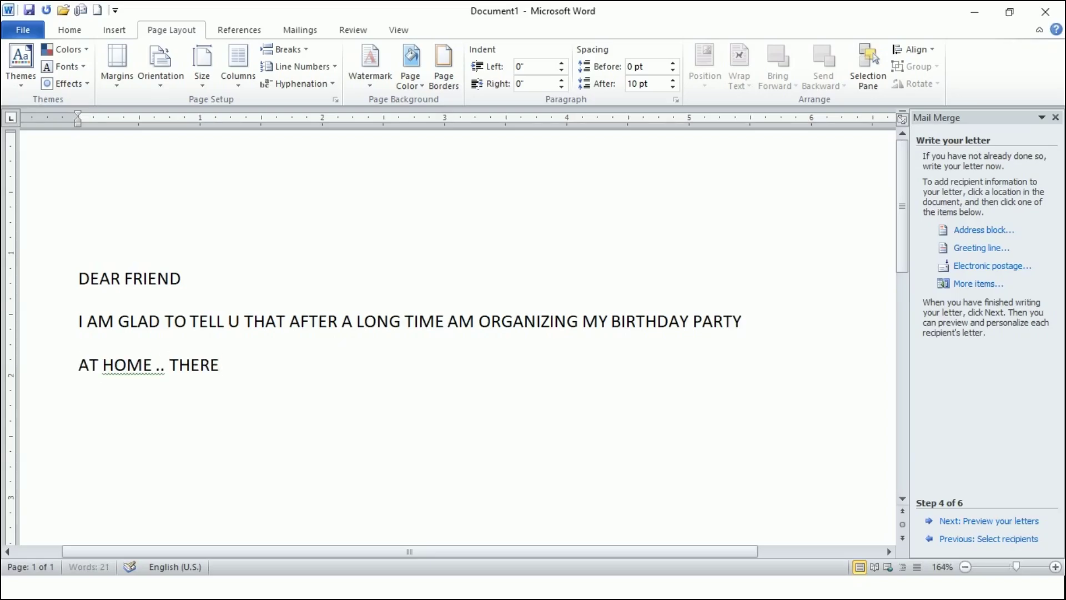
pyautogui.write(' WILL BE LOTS OF FUN , ')
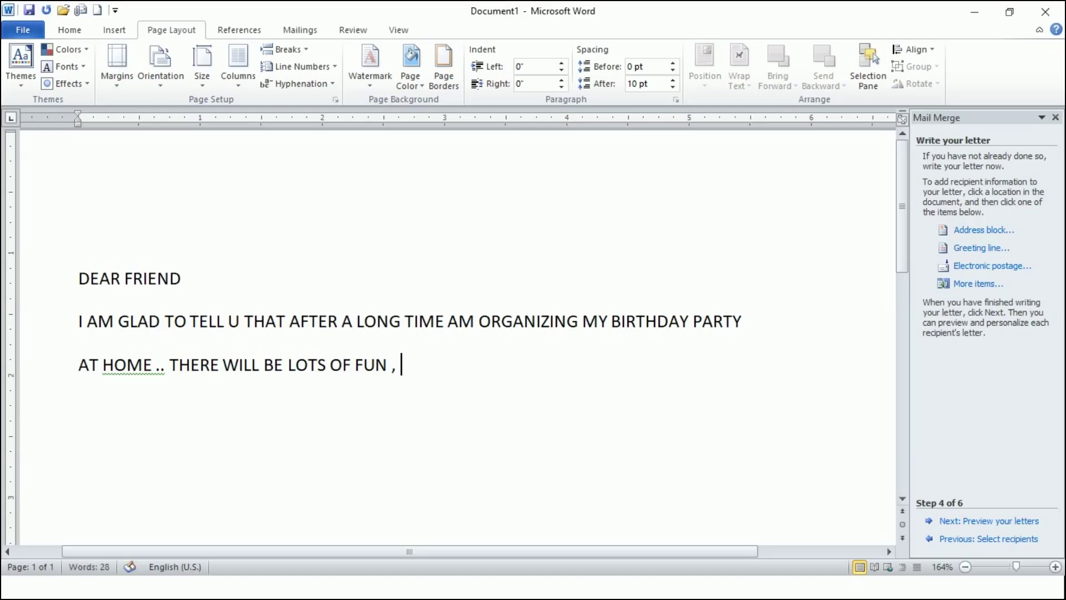
pyautogui.write('DANCE, G')
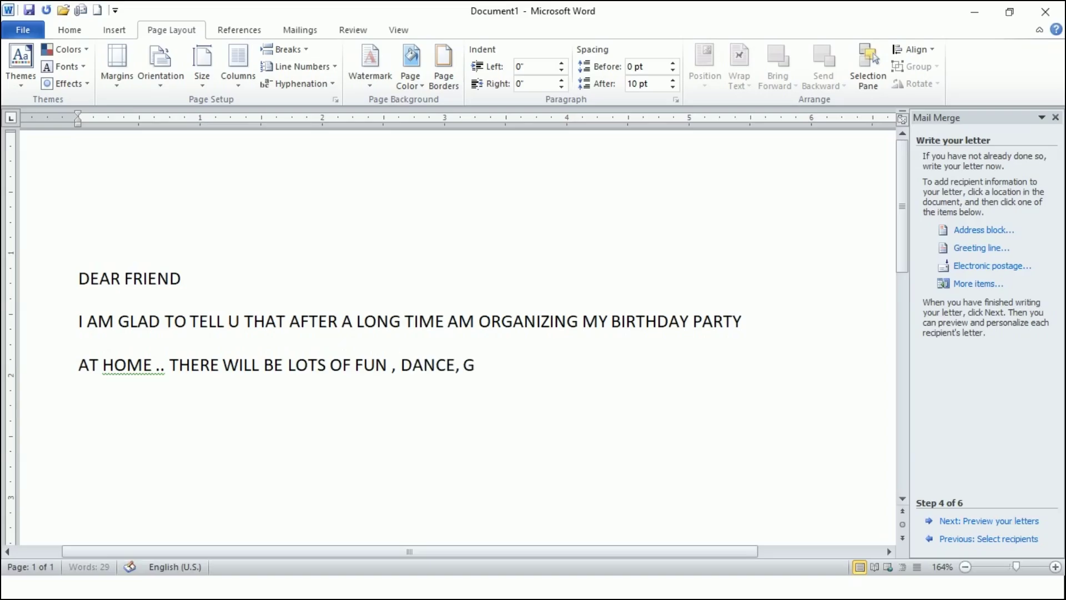
pyautogui.write('AMES AN')
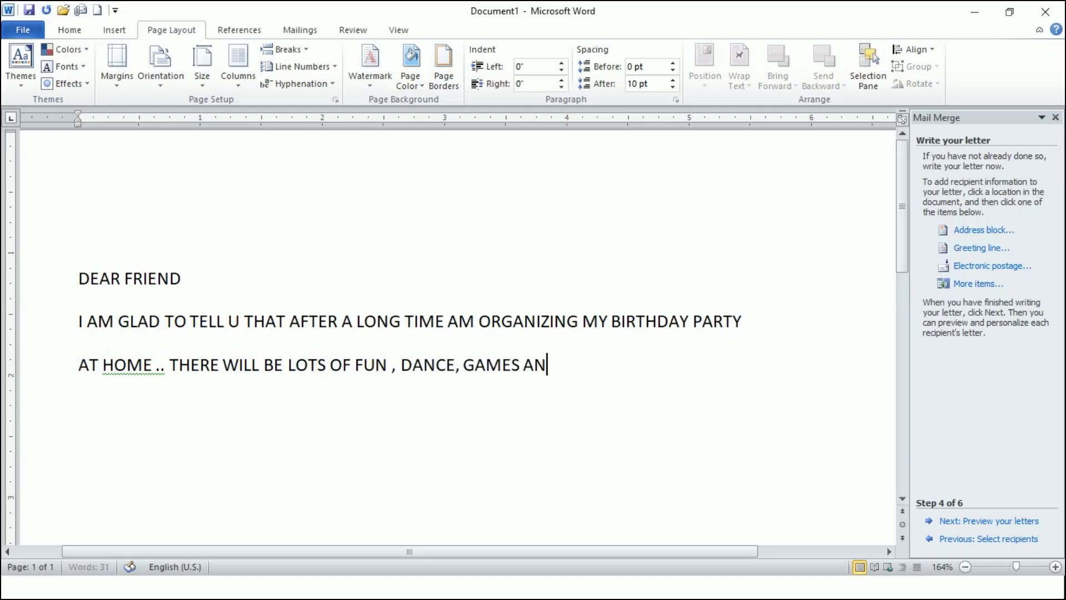
pyautogui.write('D SURPRISES.')
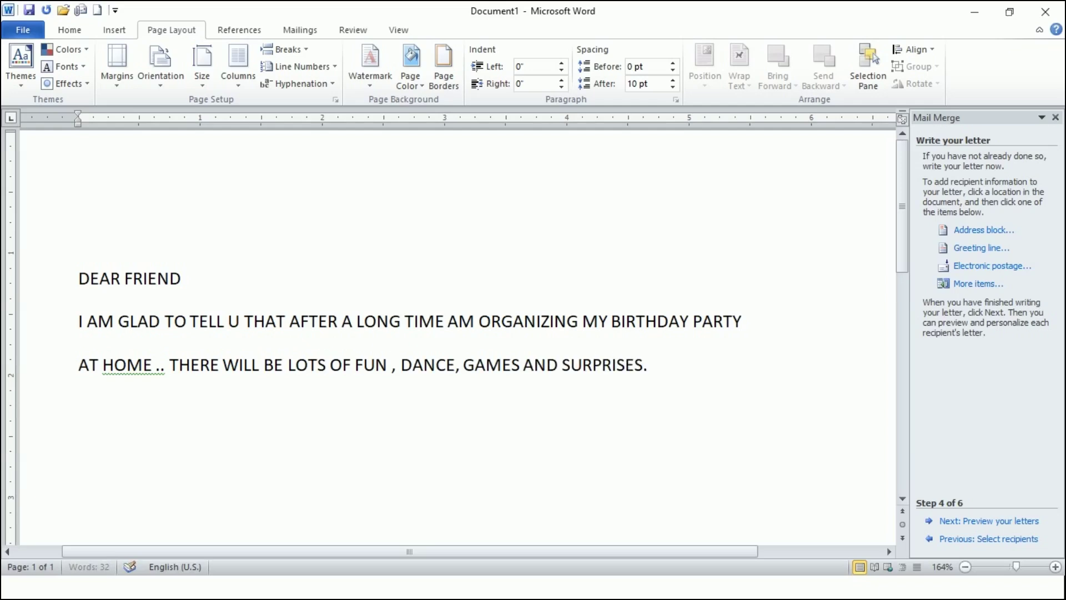
pyautogui.write('. LOOKI')
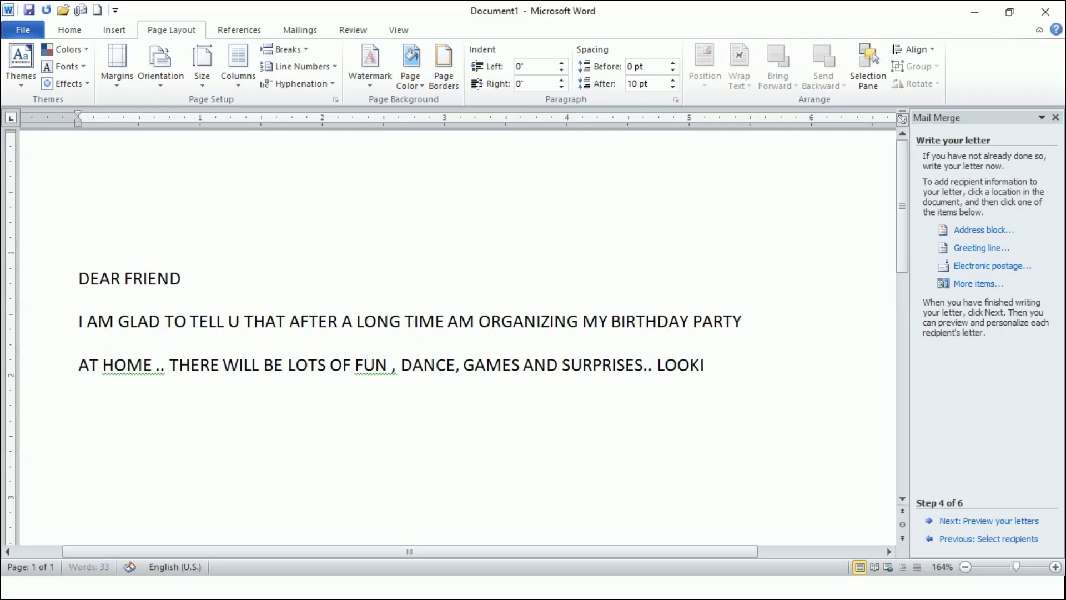
pyautogui.write('NG FORWARD FOR YOU')
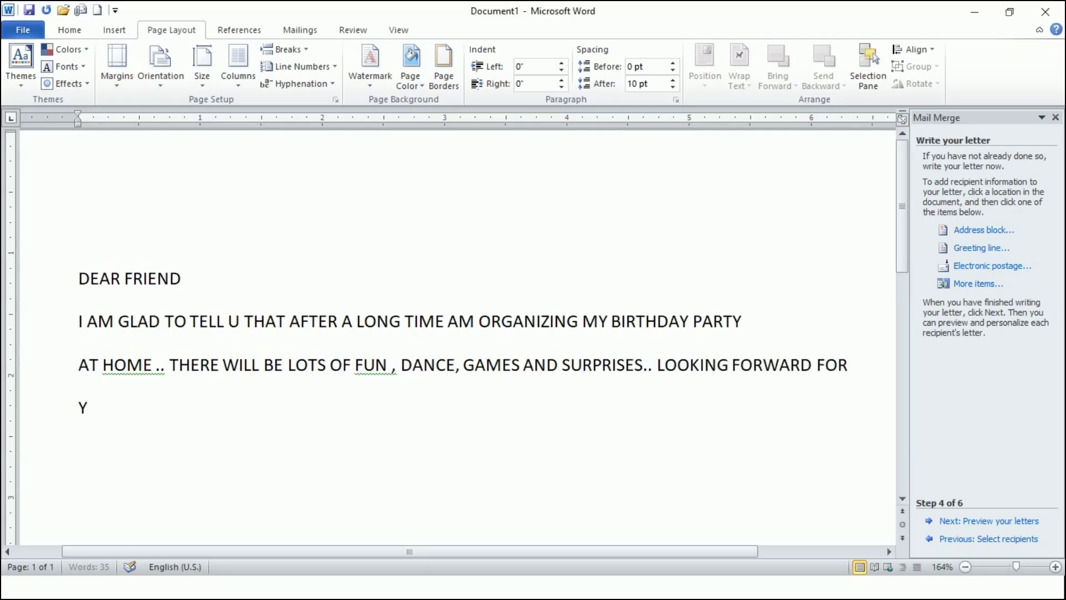
pyautogui.write(' PRESENCRE..')
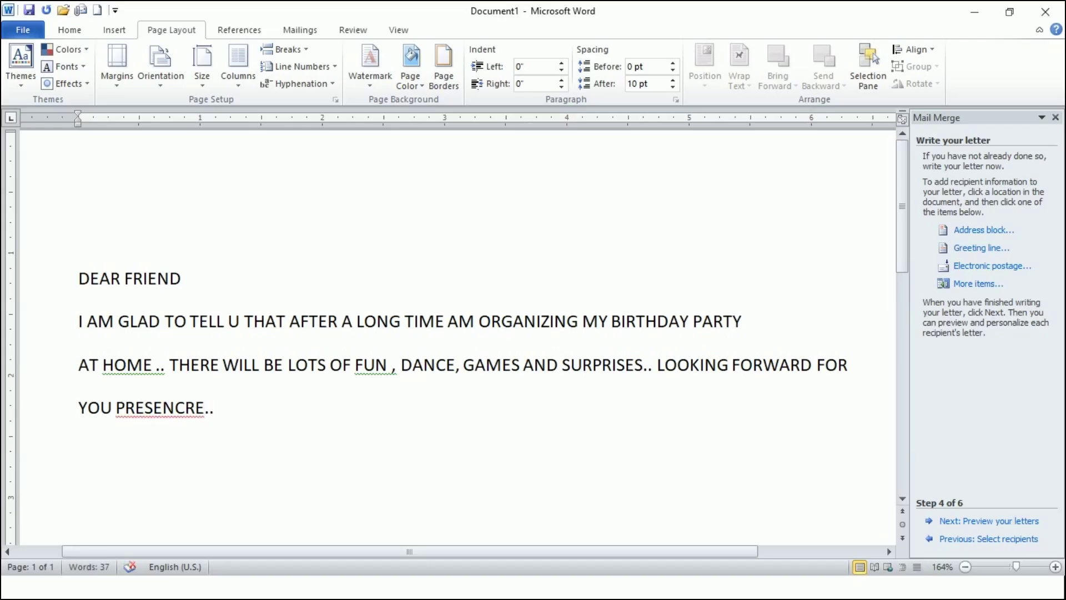
pyautogui.rightClick(176, 408)
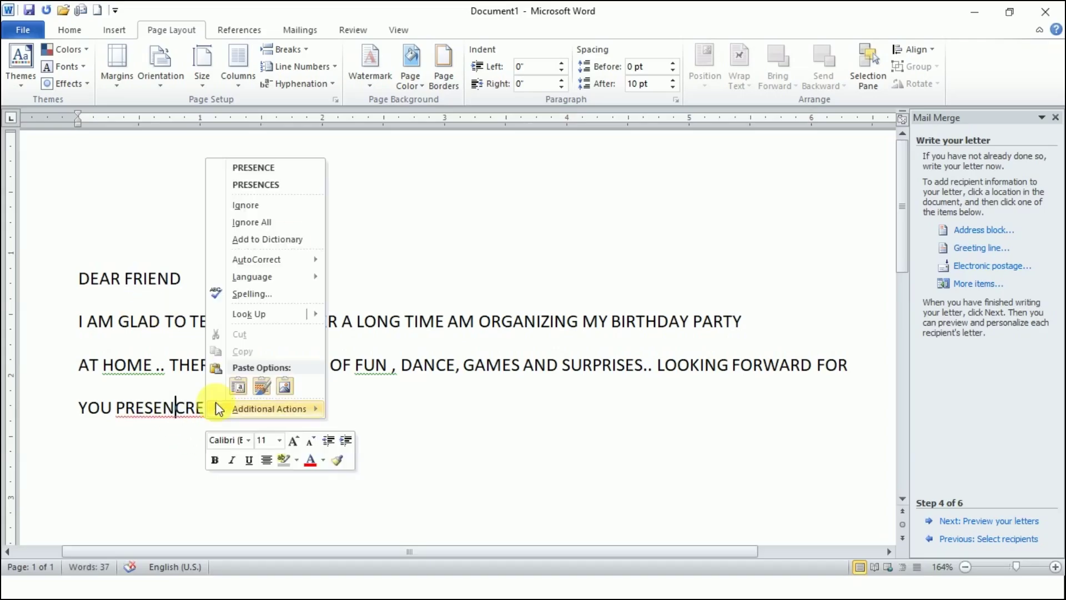
pyautogui.click(278, 167)
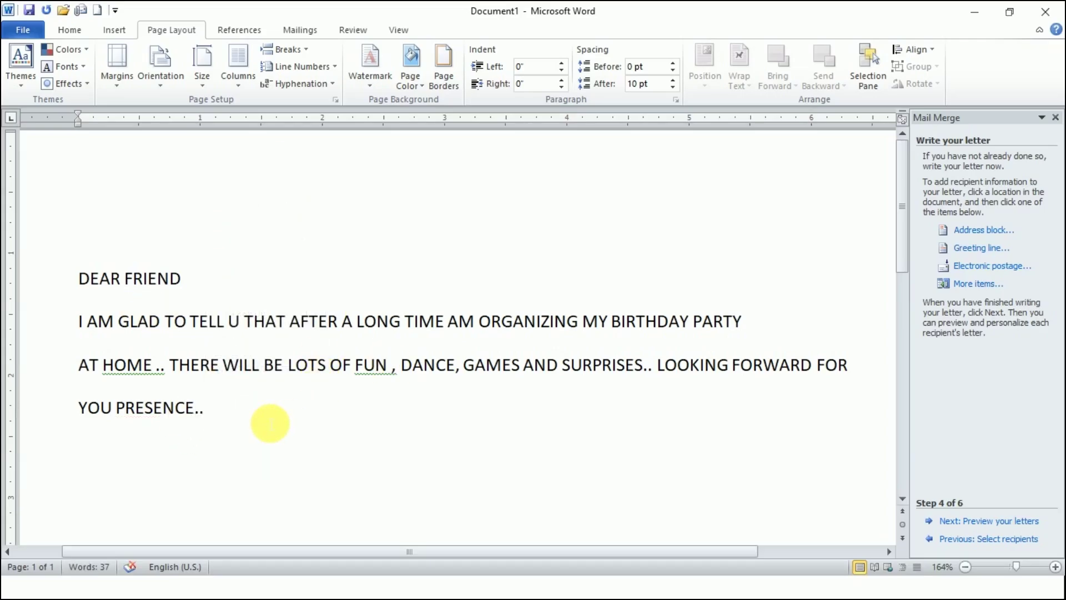
pyautogui.write('I WILL')
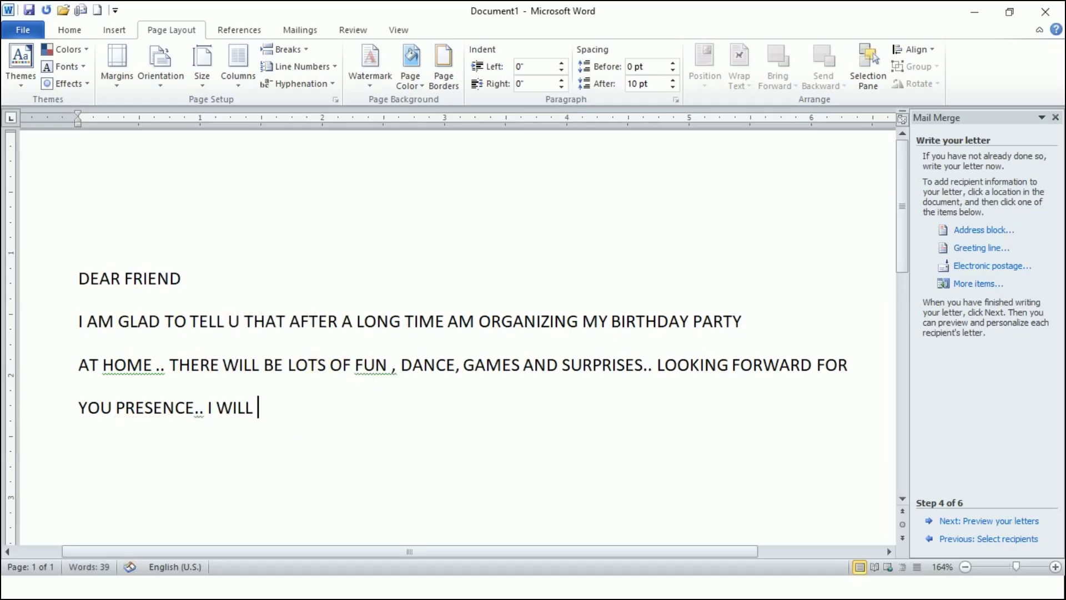
pyautogui.write(' BE VERY TO HAVE U AT MY ')
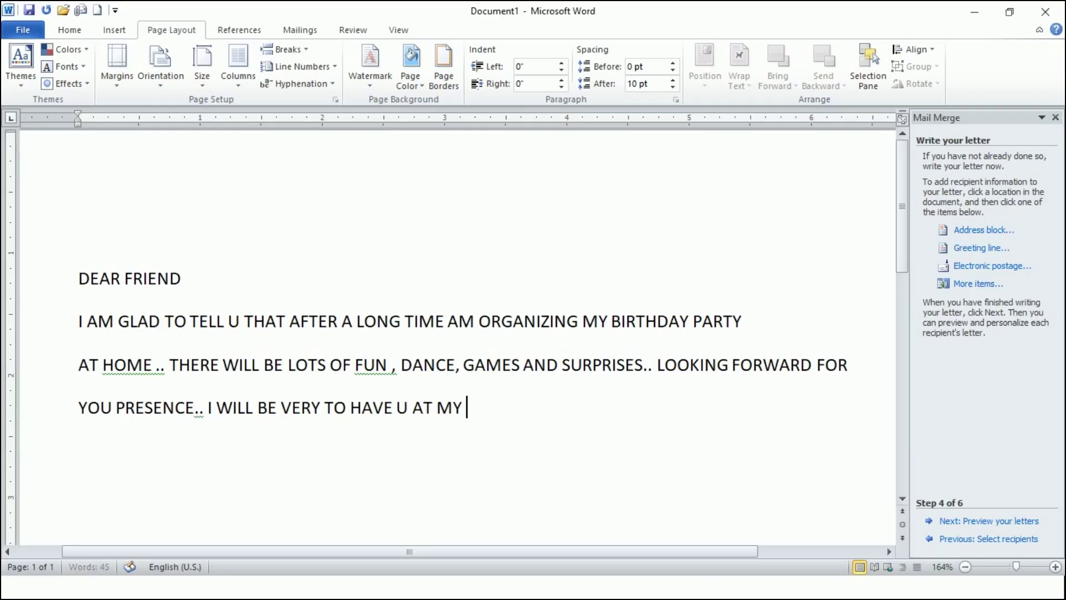
pyautogui.write('PLACE ... ')
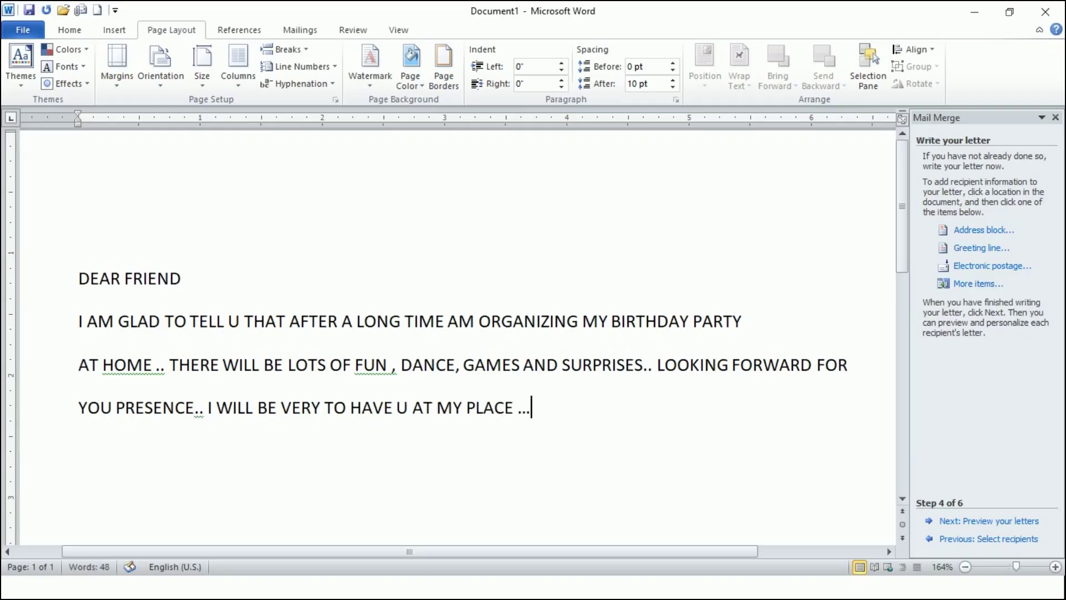
pyautogui.write('SEE Y')
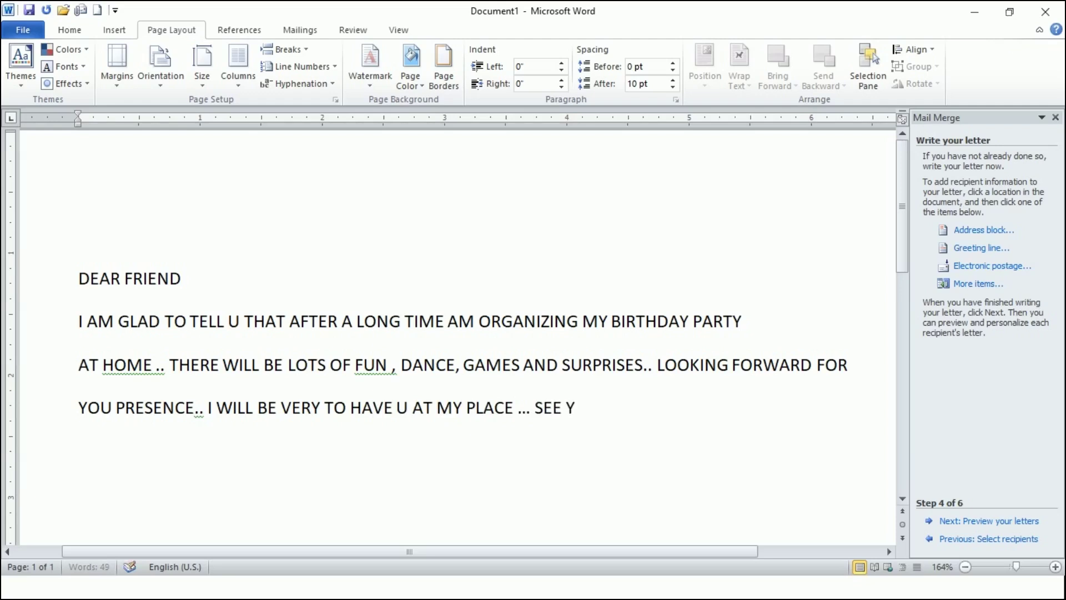
pyautogui.write('OU SOO')
pyautogui.click(78, 407)
pyautogui.write('N..')
pyautogui.press('Return')
pyautogui.press('BackSpace')
pyautogui.press('BackSpace')
pyautogui.press('BackSpace')
pyautogui.press('BackSpace')
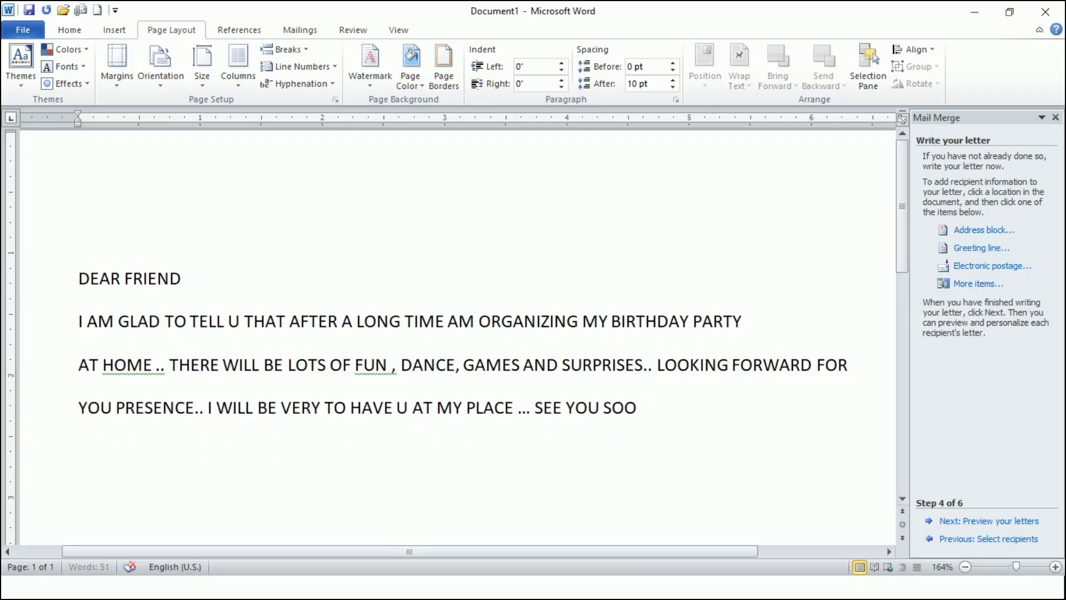
pyautogui.click(641, 411)
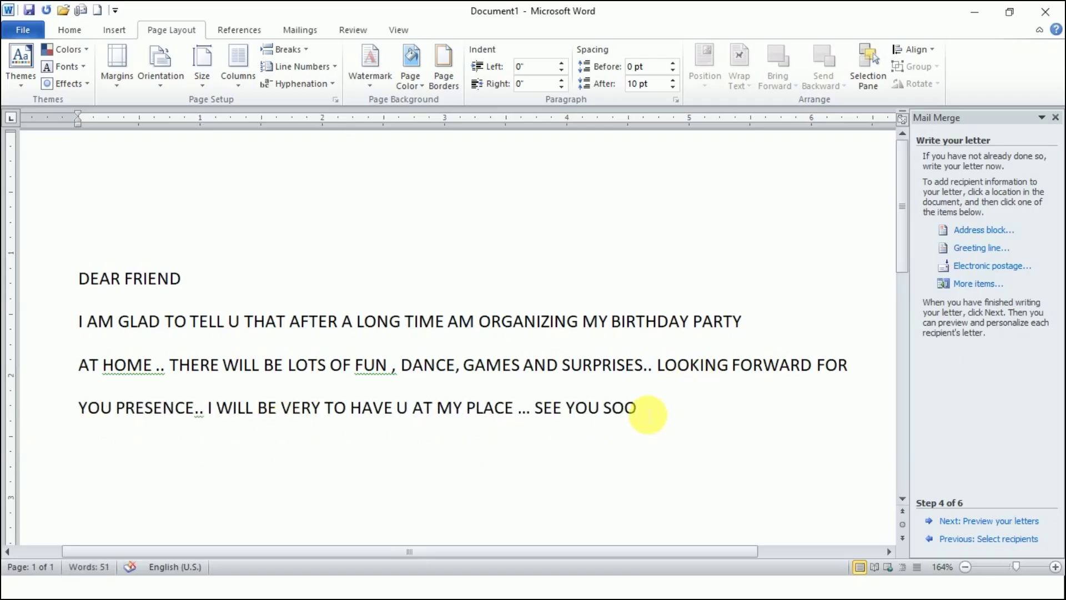
pyautogui.write('N..')
# - Add the closing 'YOU LOVING FRIEND.' and a signature line, then insert blank lines above DEAR FRIEND
pyautogui.press('Return')
pyautogui.write('Y')
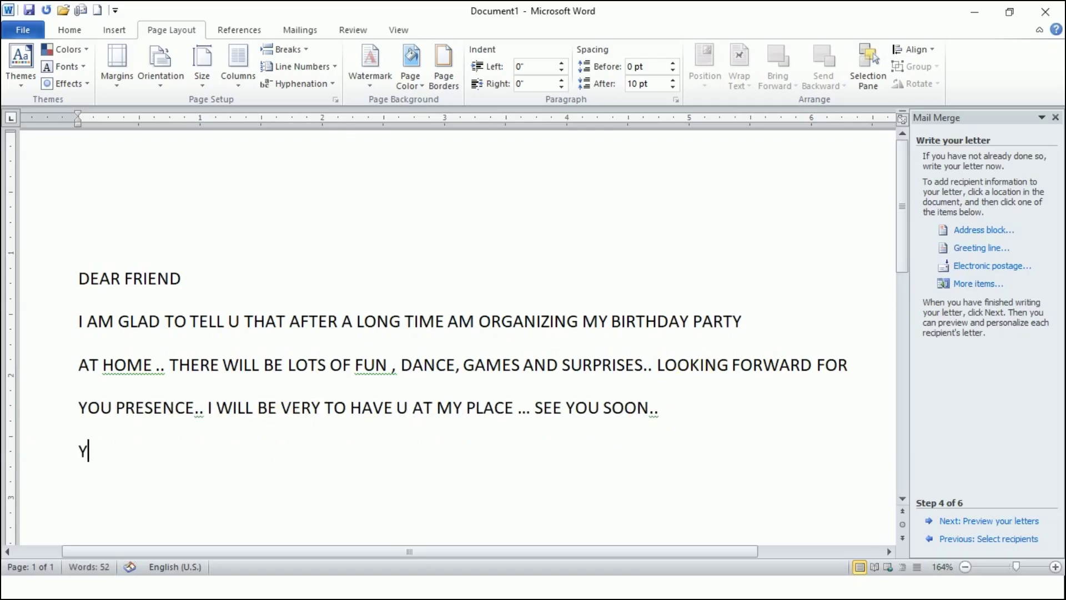
pyautogui.write('OU LOVING')
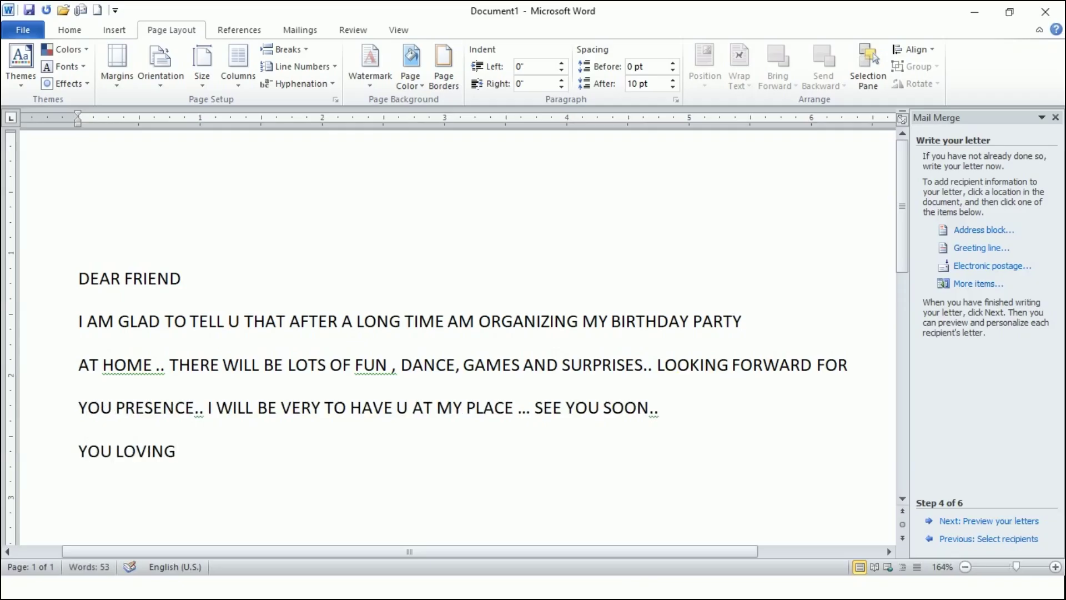
pyautogui.write(' FRIND')
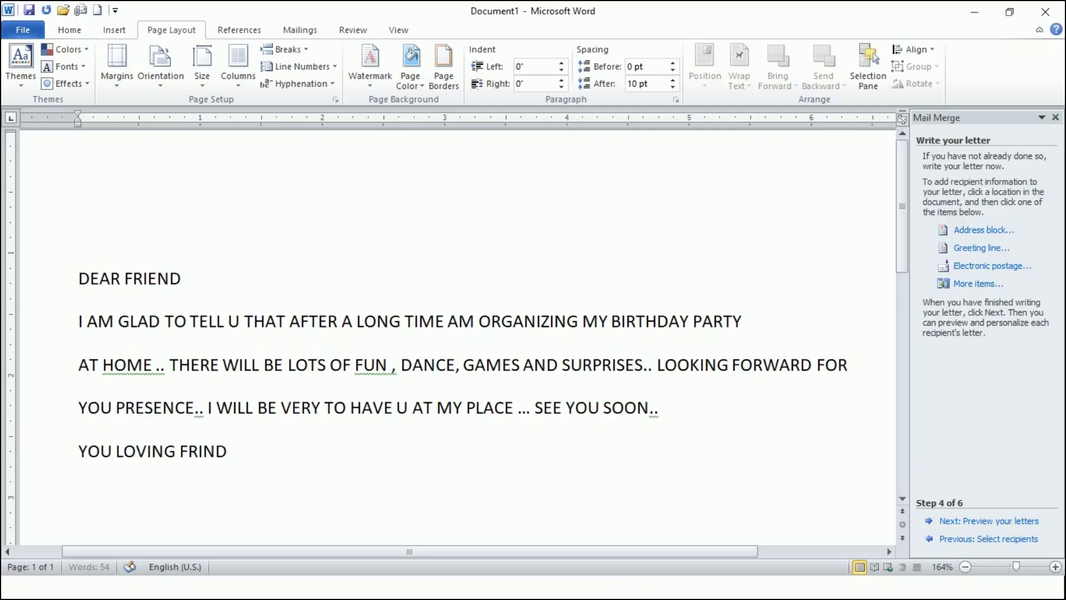
pyautogui.press('BackSpace')
pyautogui.press('BackSpace')
pyautogui.write('END.')
pyautogui.press('Return')
pyautogui.write('J')
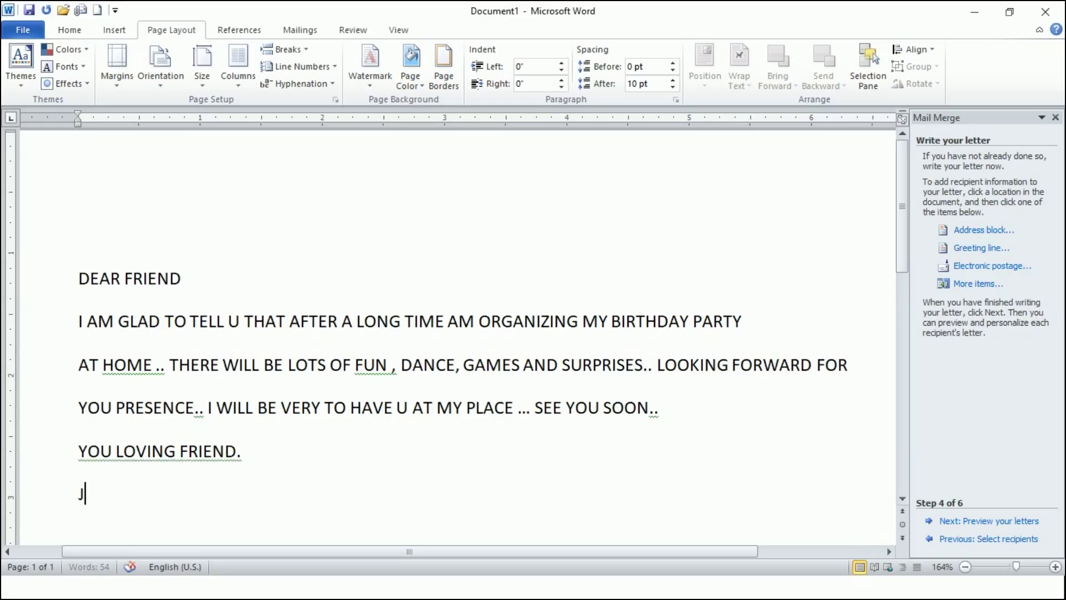
pyautogui.write('OHN..')
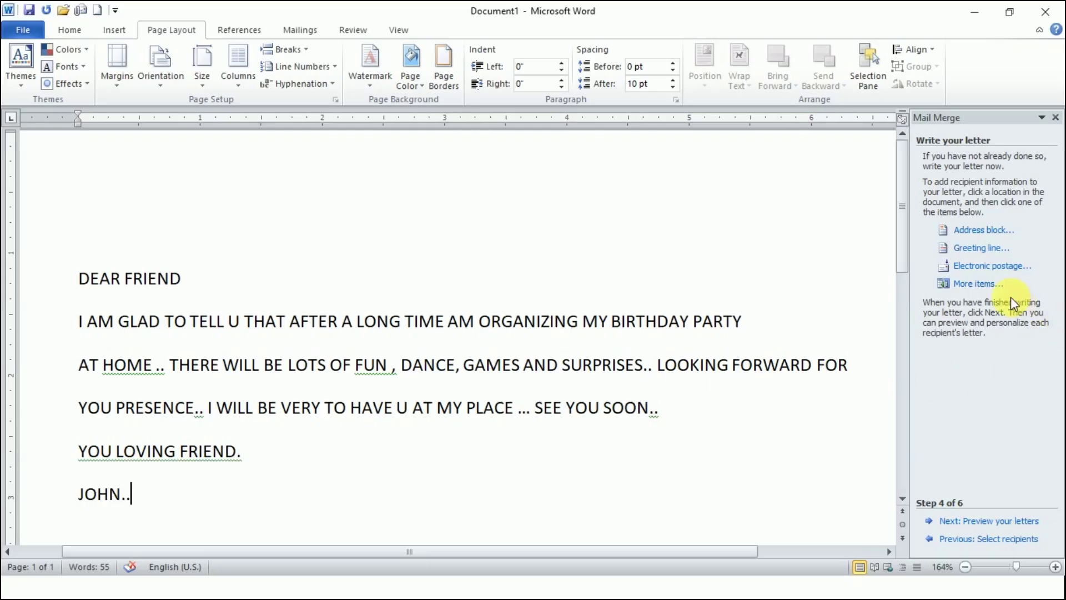
pyautogui.click(78, 233)
pyautogui.press('Return')
pyautogui.press('Return')
# - Insert the First_Name, LAST_NAME, City, HNO and Home_Phone merge fields on the top blank line via More items
pyautogui.click(79, 233)
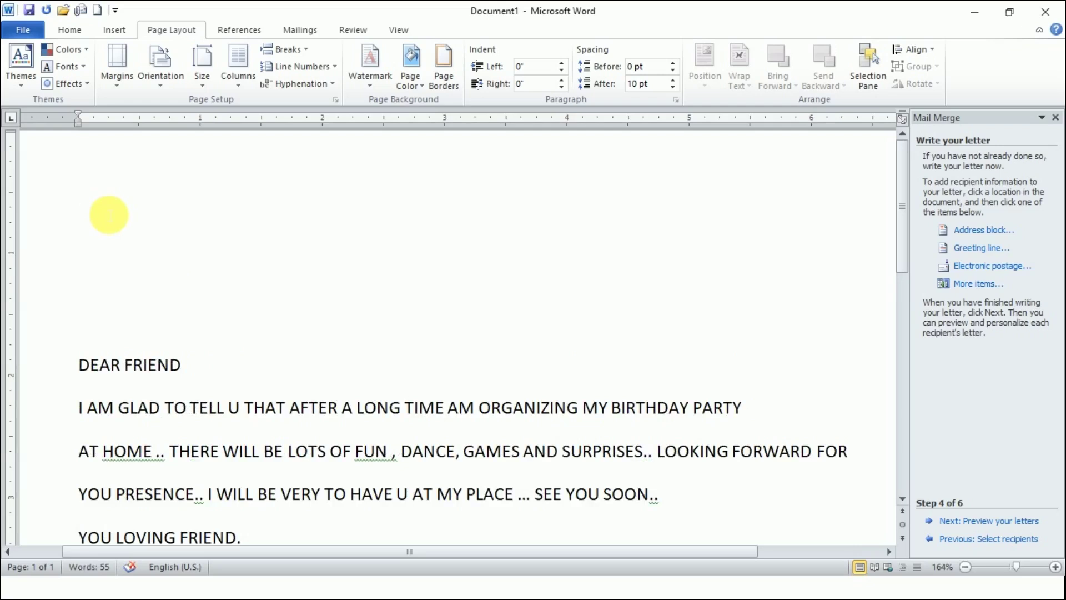
pyautogui.click(97, 194)
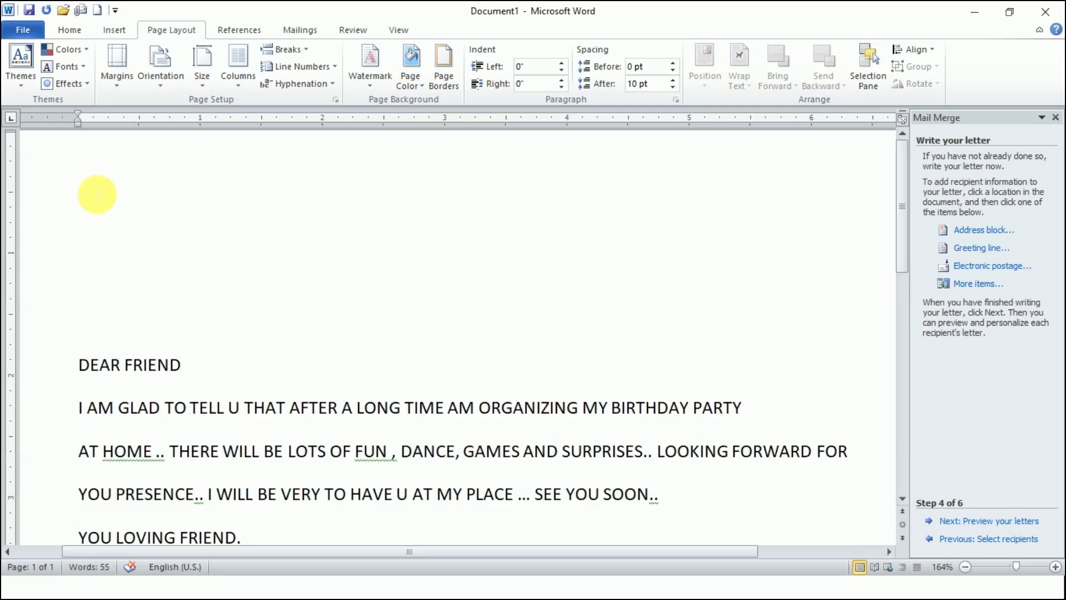
pyautogui.click(969, 285)
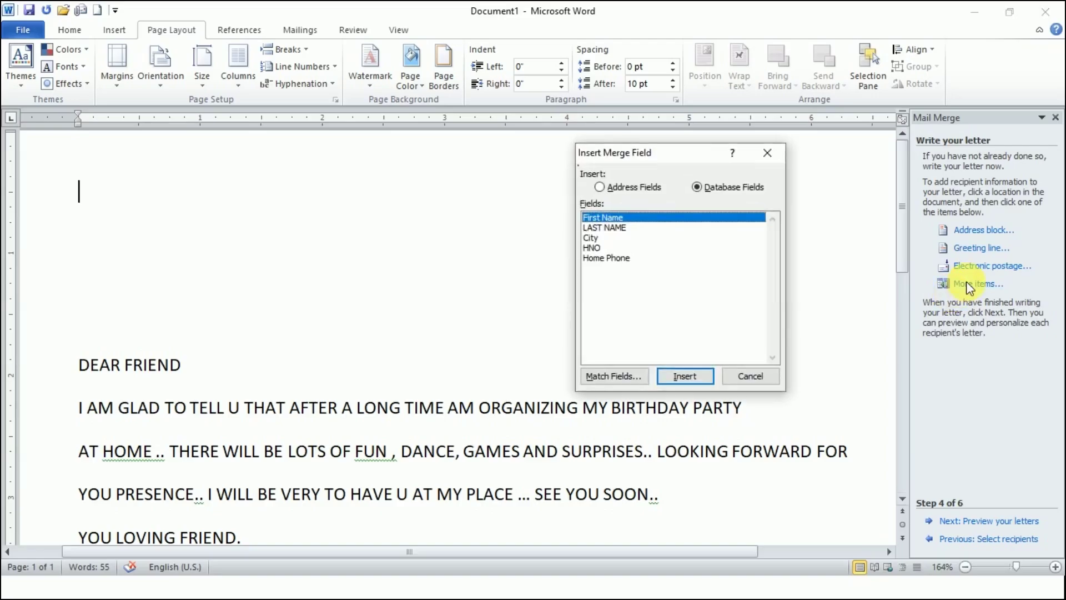
pyautogui.click(678, 379)
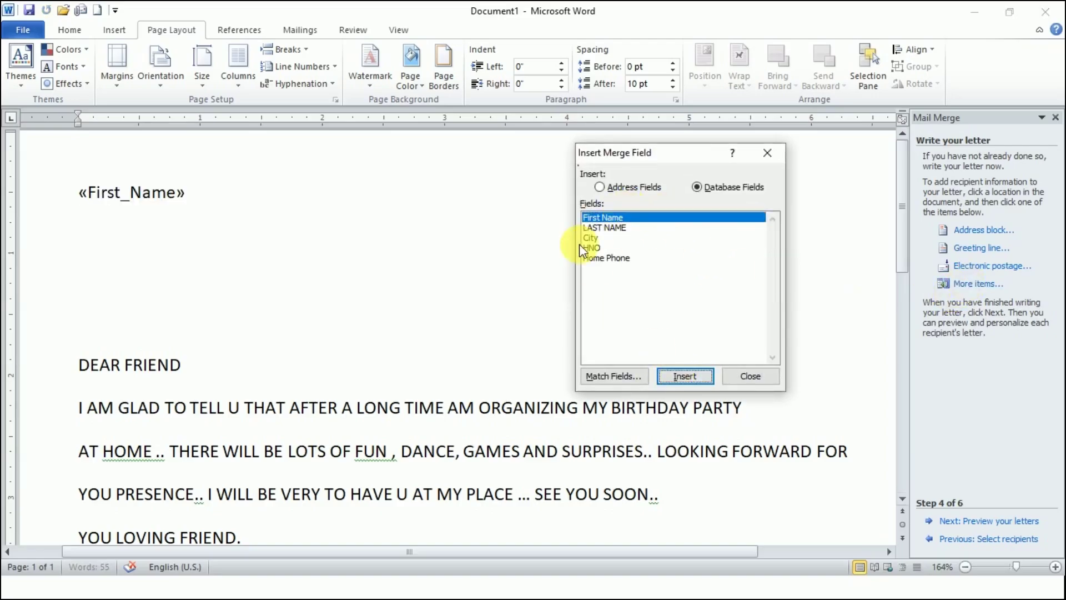
pyautogui.click(604, 227)
pyautogui.click(675, 377)
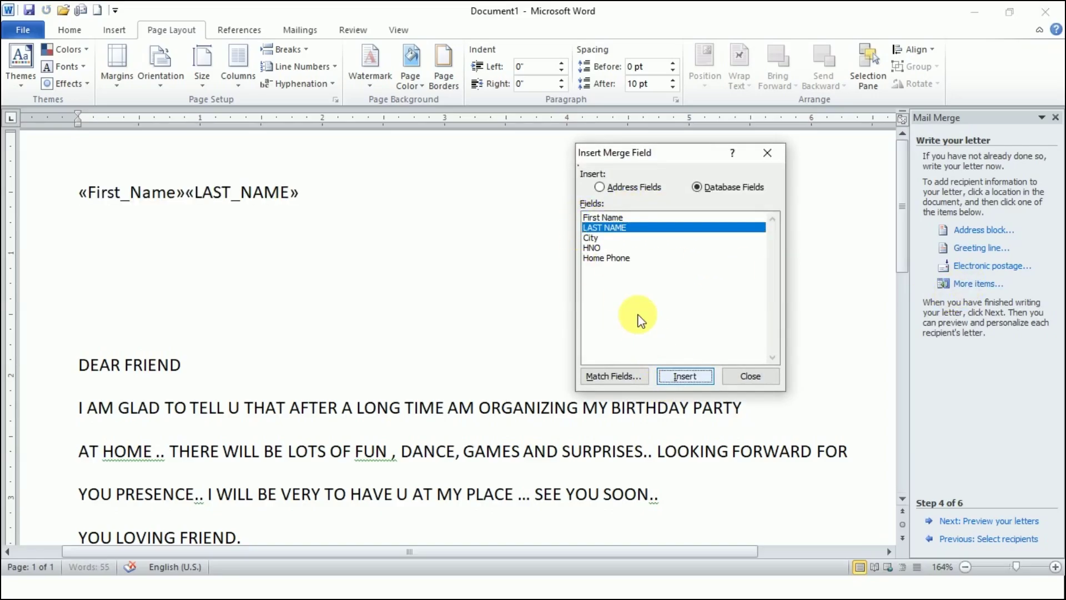
pyautogui.click(590, 239)
pyautogui.click(683, 377)
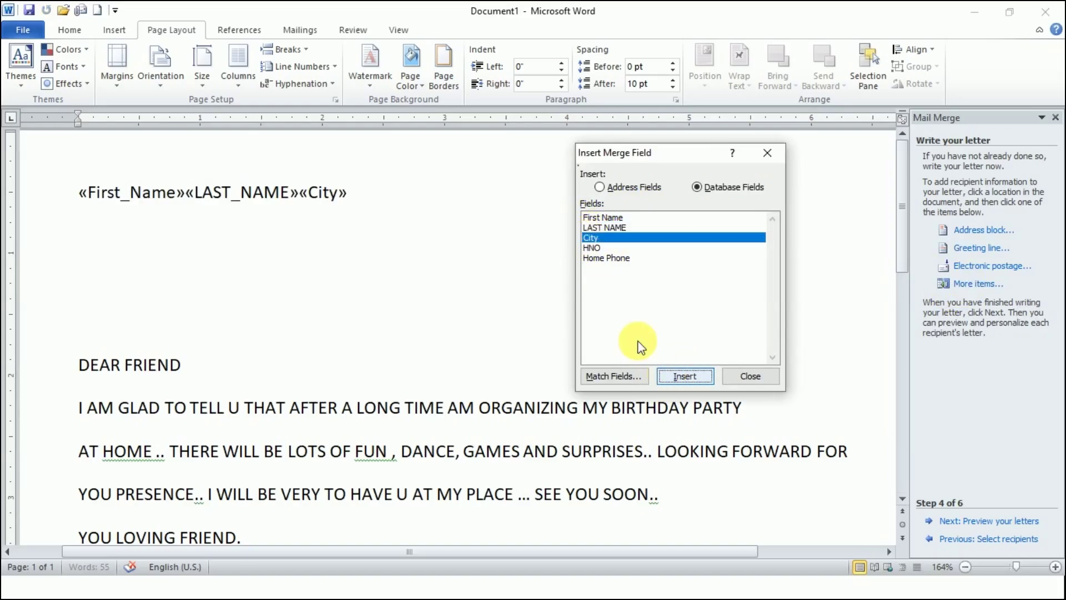
pyautogui.click(595, 248)
pyautogui.click(672, 375)
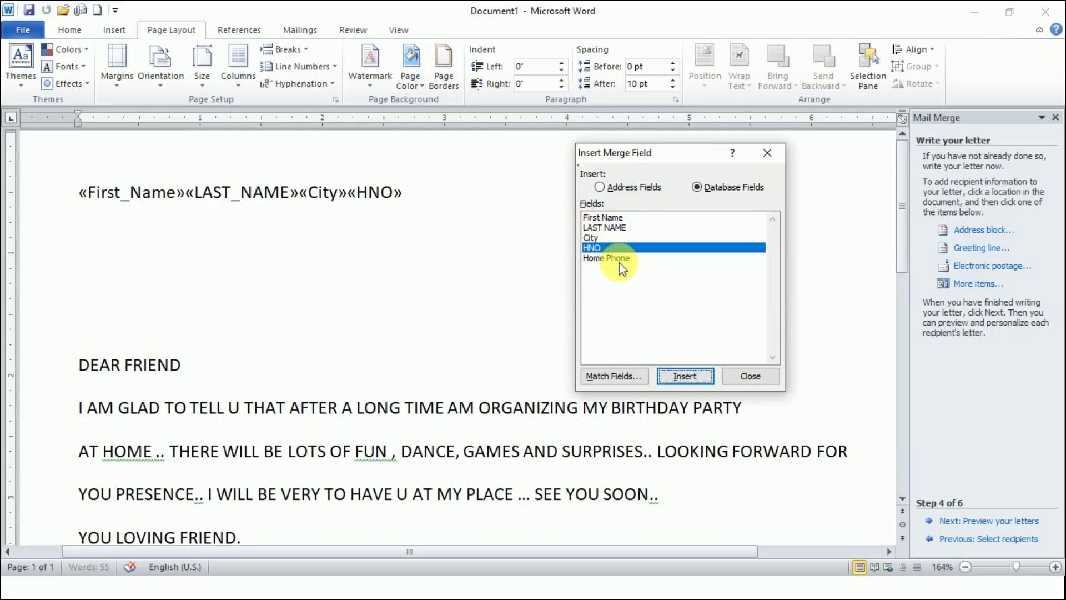
pyautogui.click(622, 259)
pyautogui.click(672, 376)
pyautogui.click(746, 377)
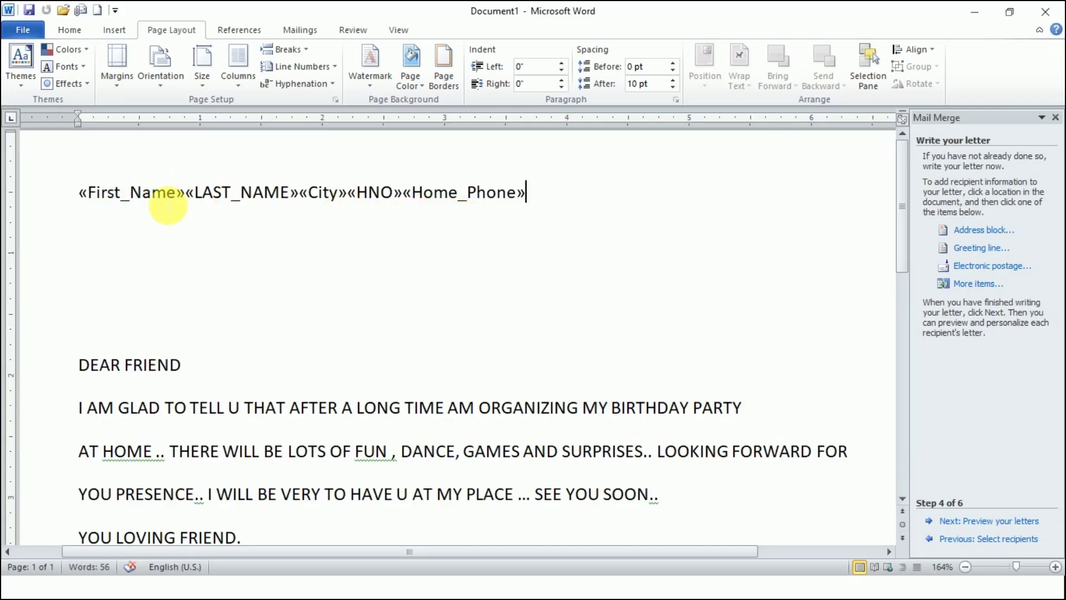
# - Break the merge fields into lines: name, then «City» «HNO», then «Home_Phone»
pyautogui.click(304, 196)
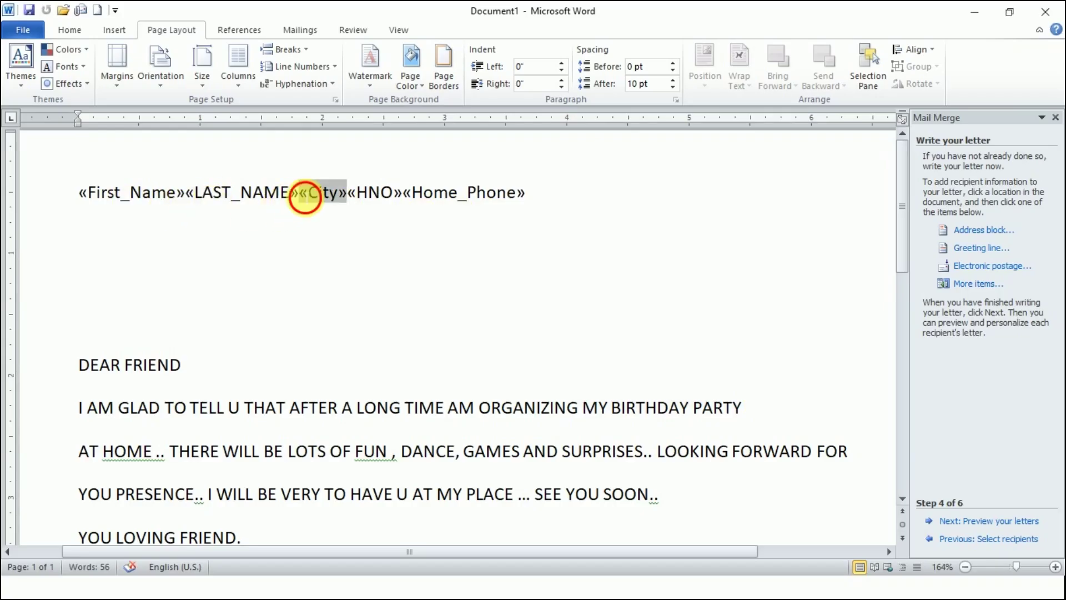
pyautogui.press('Return')
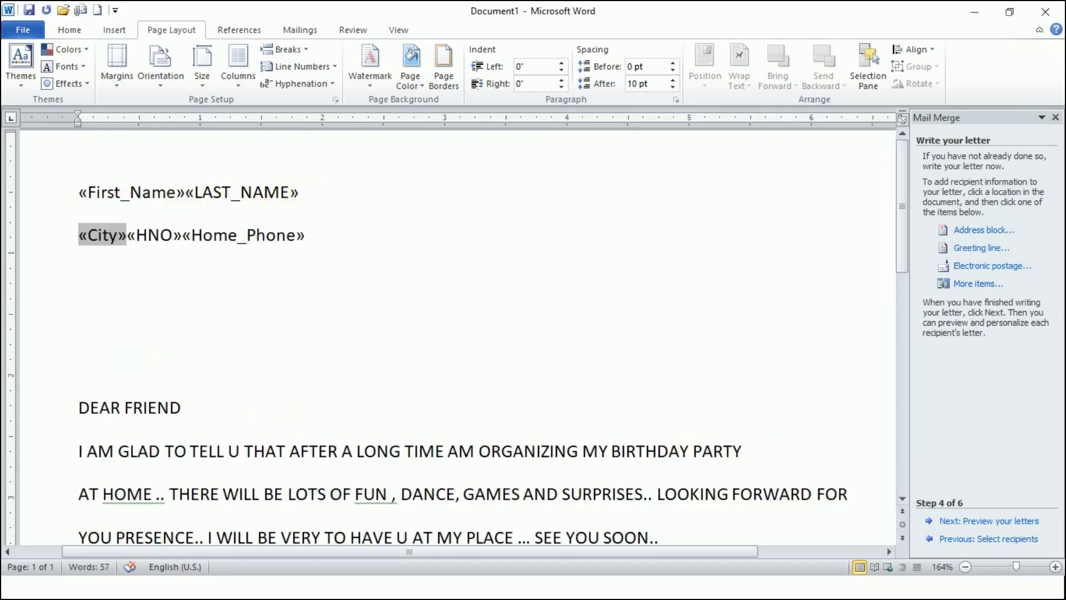
pyautogui.click(185, 238)
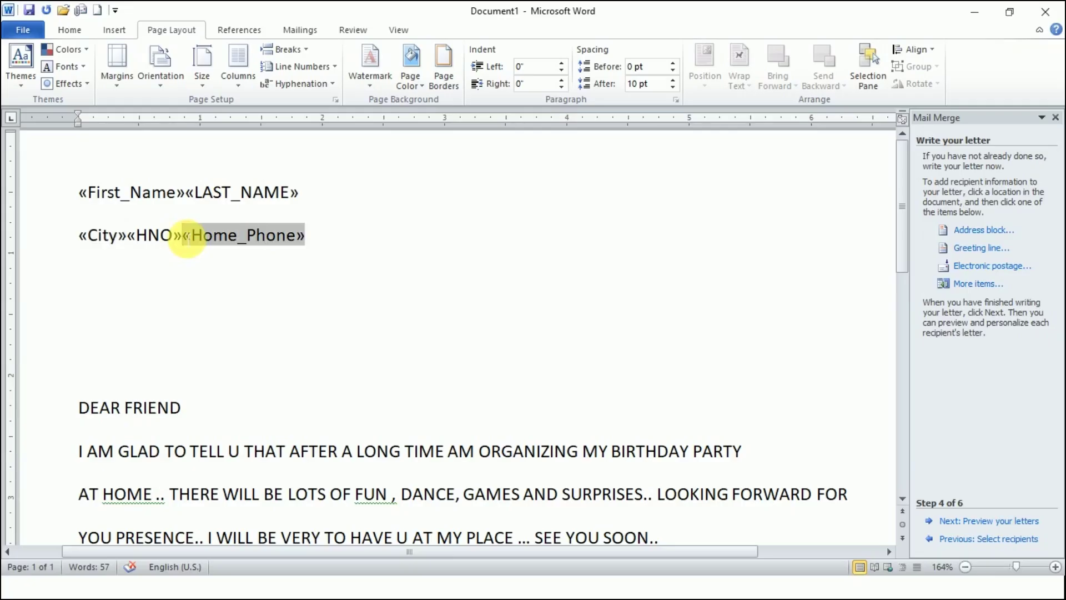
pyautogui.press('Return')
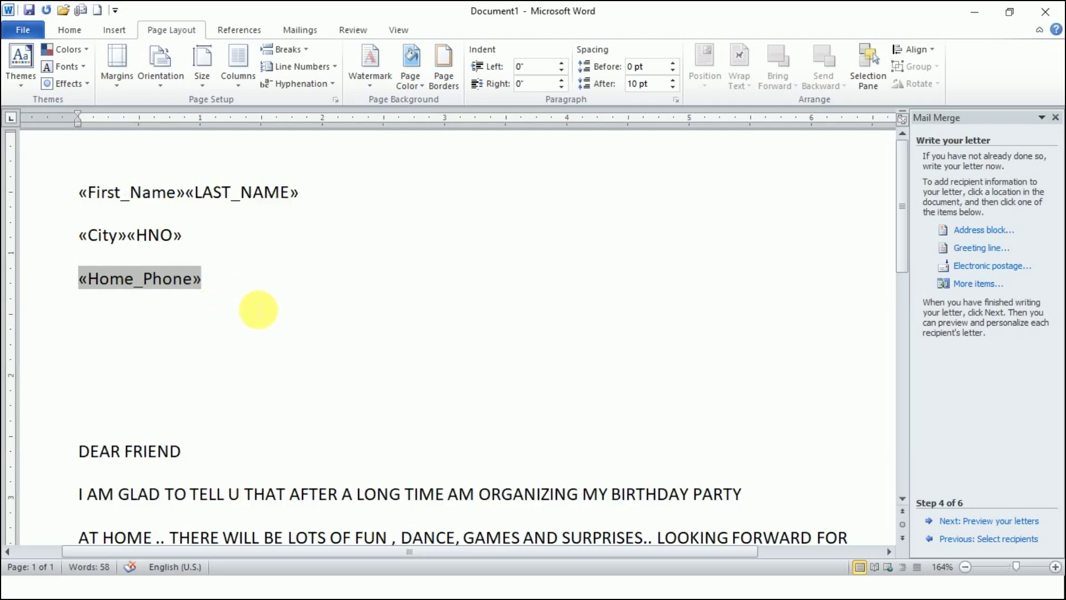
# - Preview the merged letter for recipients 1 through 4, then advance to Complete the merge
pyautogui.click(999, 522)
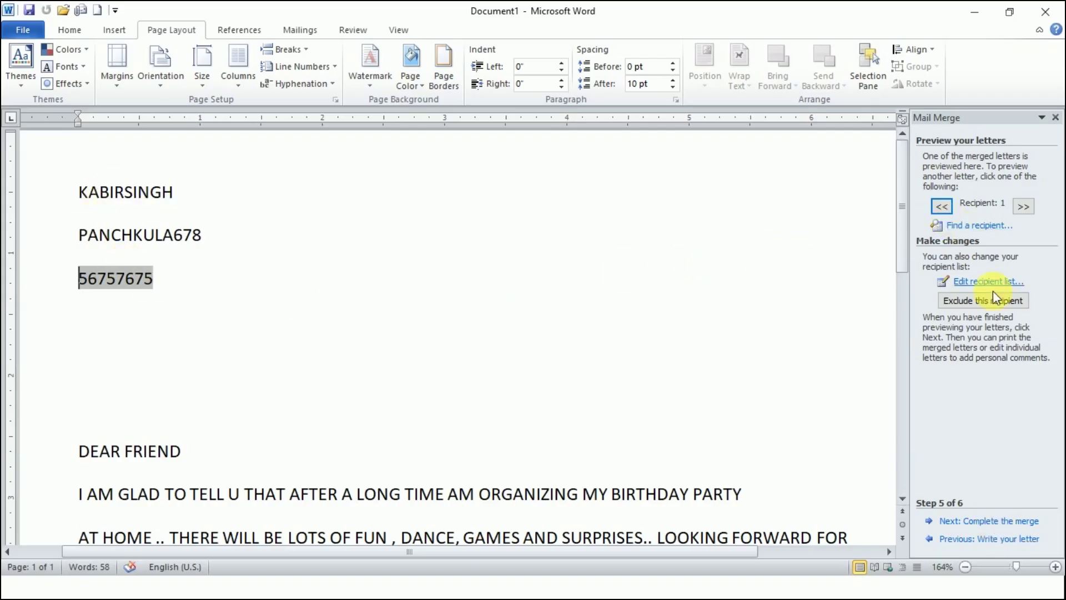
pyautogui.click(1023, 207)
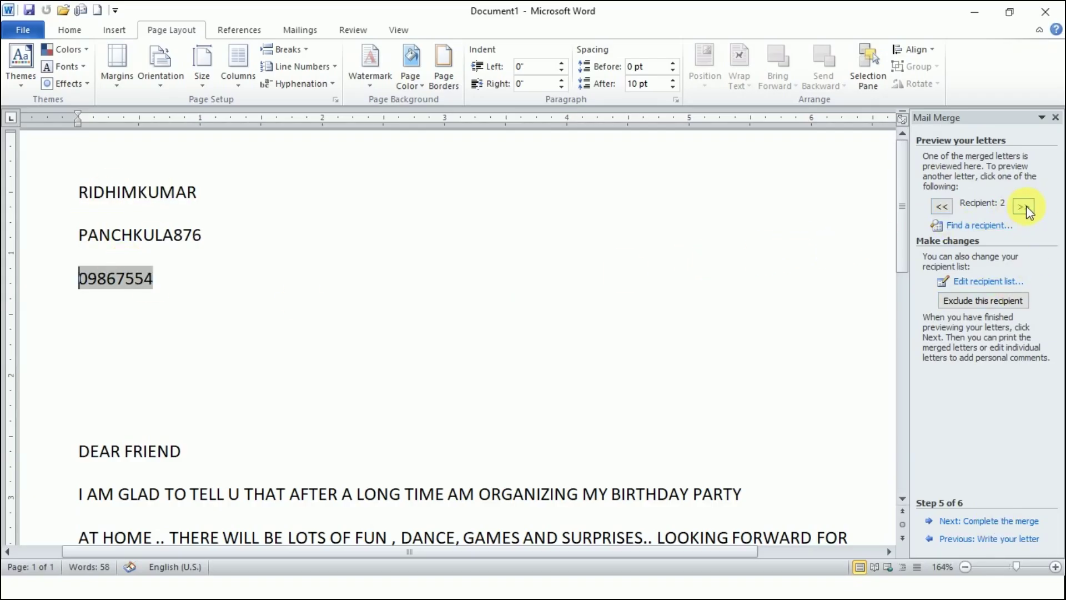
pyautogui.click(1024, 207)
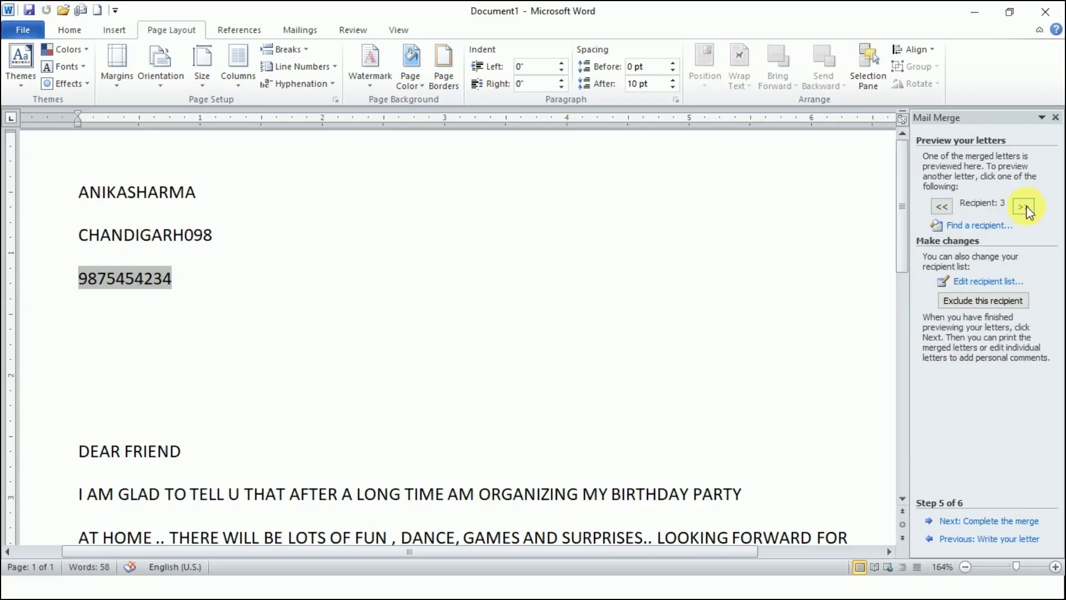
pyautogui.click(1024, 207)
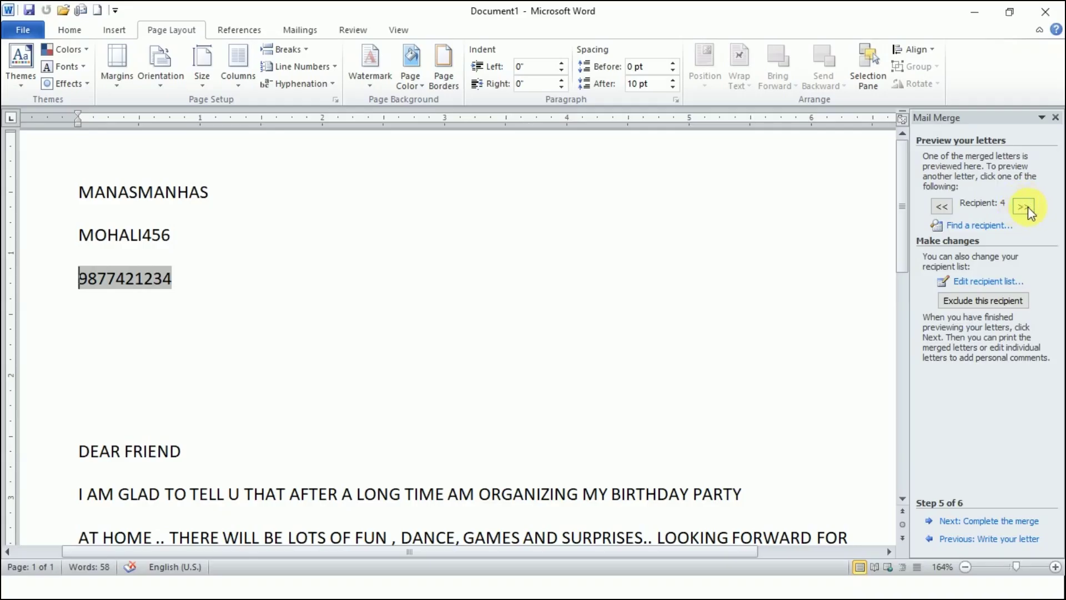
pyautogui.click(997, 522)
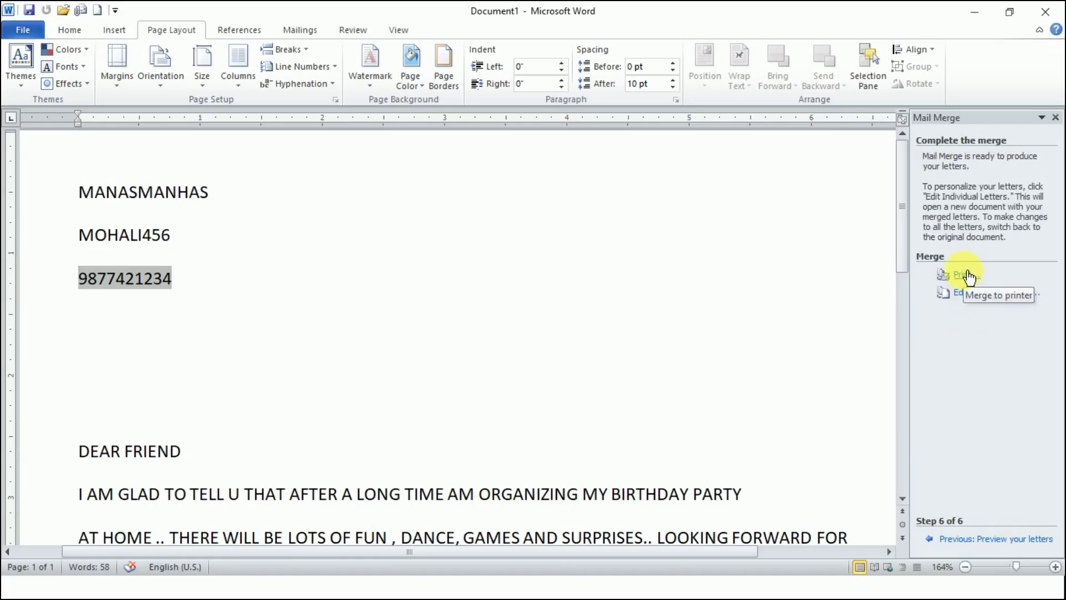
# - Delete the empty line between the phone number and DEAR FRIEND so the greeting follows directly
pyautogui.scroll(-3, 578, 345)
pyautogui.scroll(3, 578, 345)
pyautogui.scroll(-3, 578, 347)
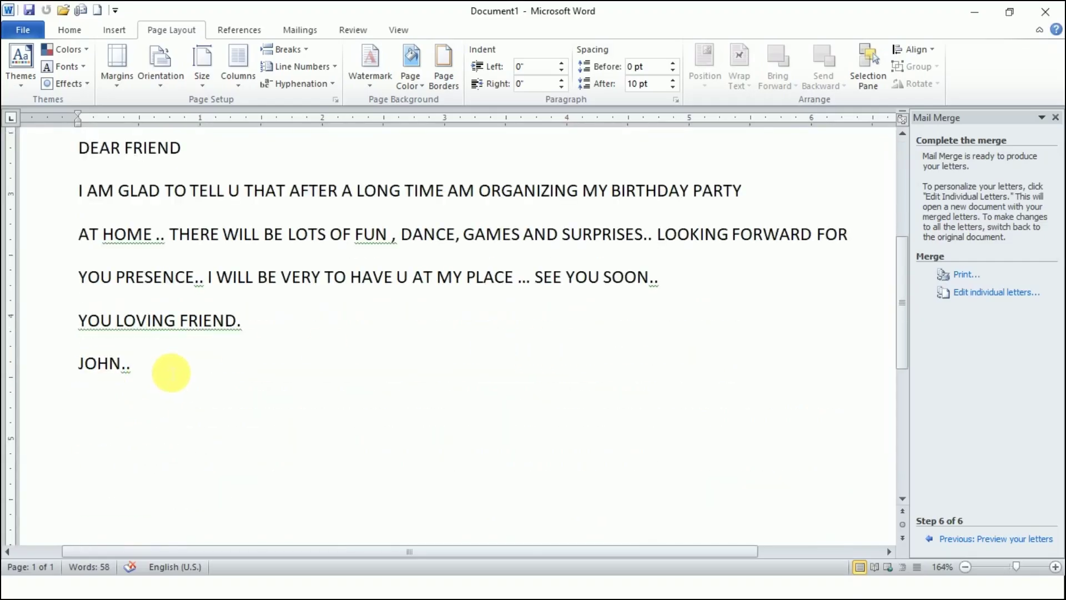
pyautogui.scroll(3, 143, 359)
pyautogui.click(105, 406)
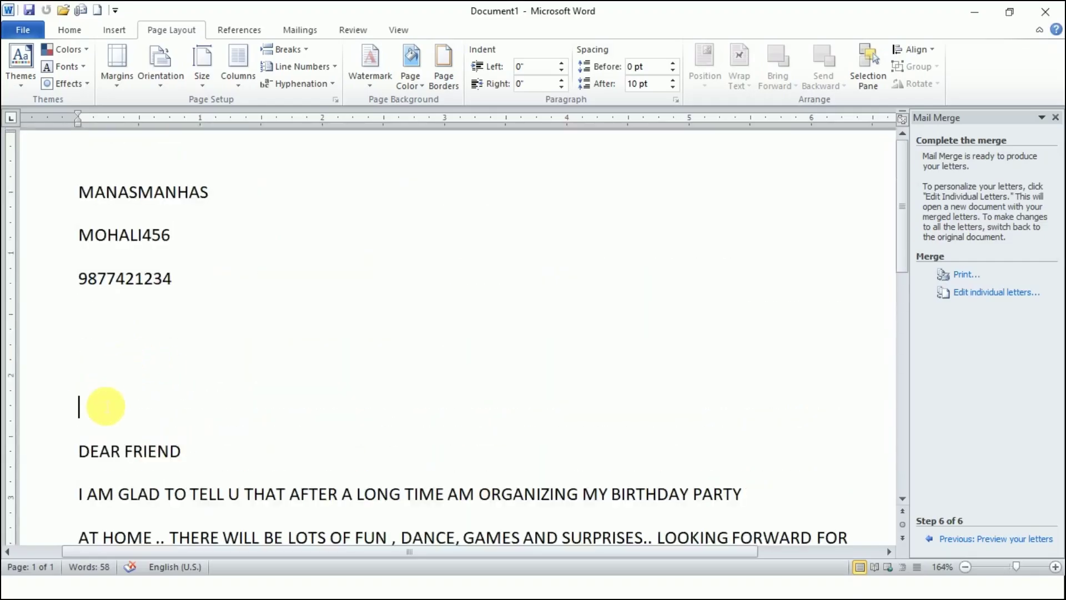
pyautogui.press('BackSpace')
pyautogui.press('BackSpace')
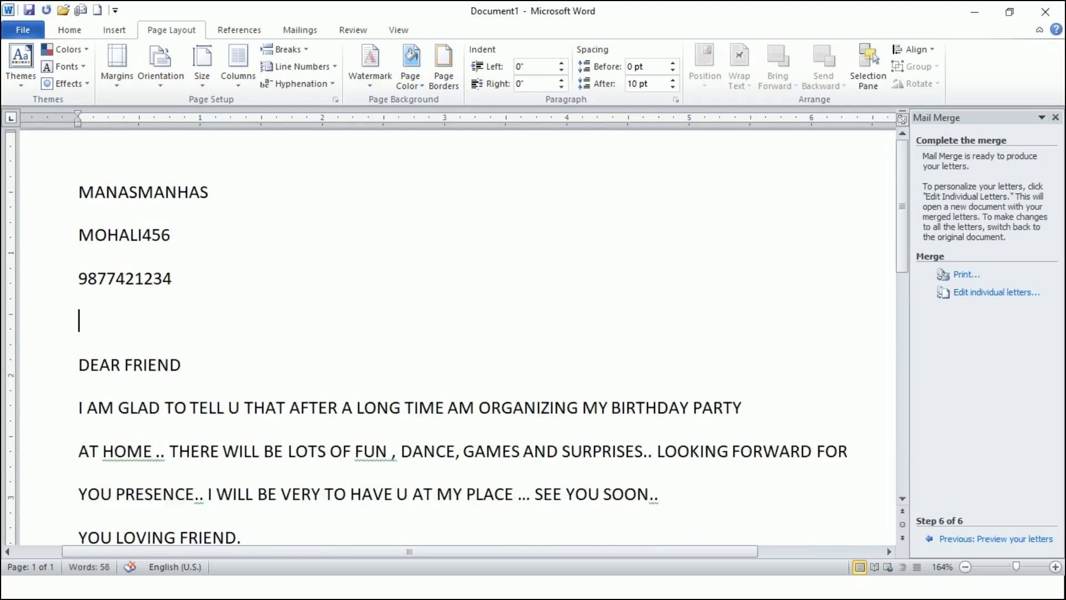